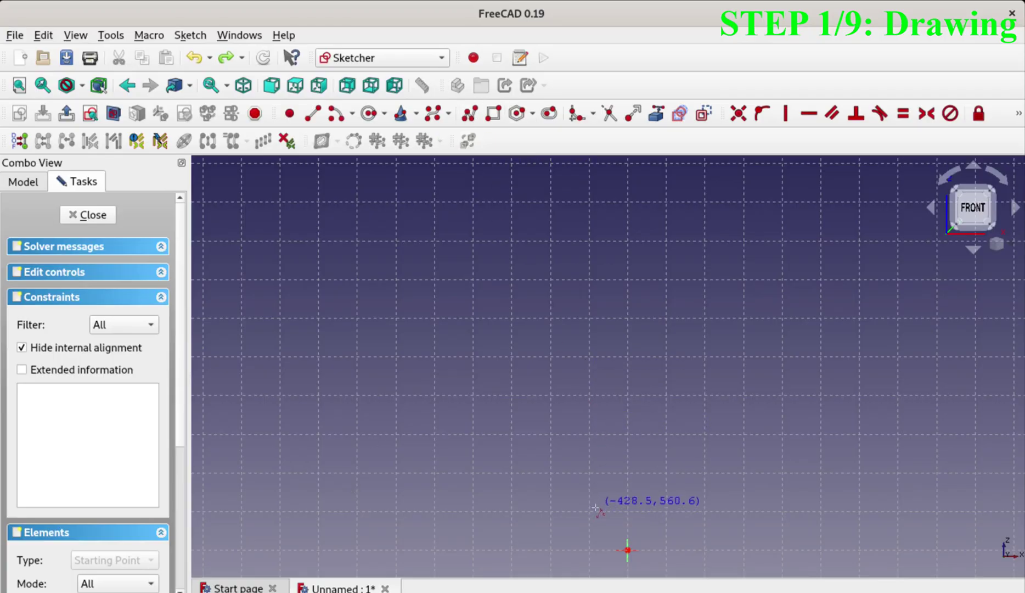
- Draw a closed four-sided outline in the sketch, starting near the origin
{"action": "left_click", "coordinate": [594, 505]}
{"action": "left_click", "coordinate": [529, 248]}
{"action": "left_click", "coordinate": [375, 320]}
{"action": "left_click", "coordinate": [318, 445]}
{"action": "right_click", "coordinate": [319, 444]}
{"action": "left_click", "coordinate": [313, 113]}
{"action": "left_click", "coordinate": [318, 444]}
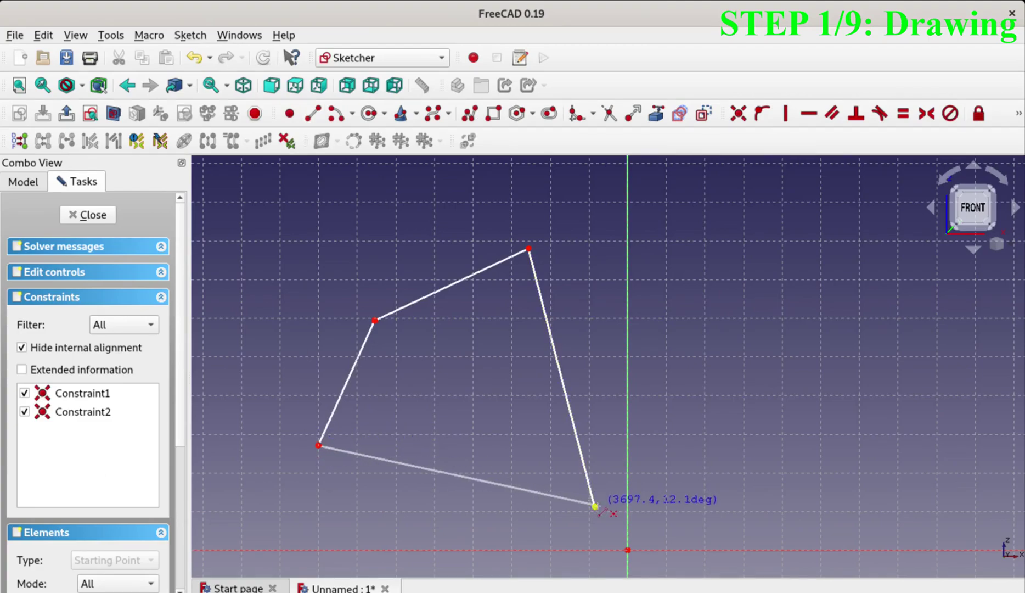
{"action": "left_click", "coordinate": [594, 505]}
- Make the left and right edges vertical and the bottom edge horizontal
{"action": "left_click", "coordinate": [785, 113]}
{"action": "left_click", "coordinate": [552, 342]}
{"action": "left_click", "coordinate": [349, 380]}
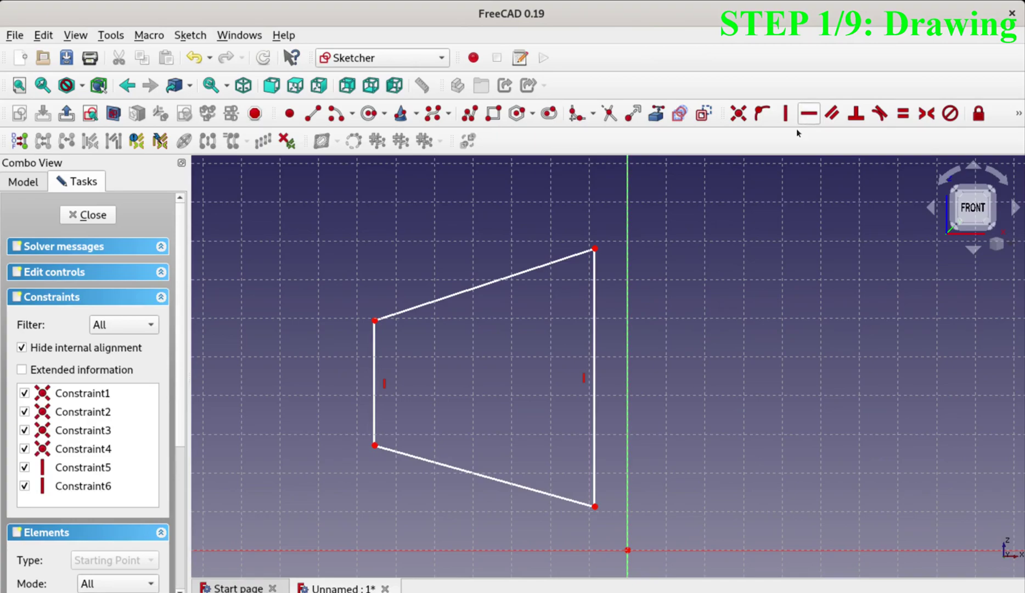
{"action": "left_click", "coordinate": [483, 474]}
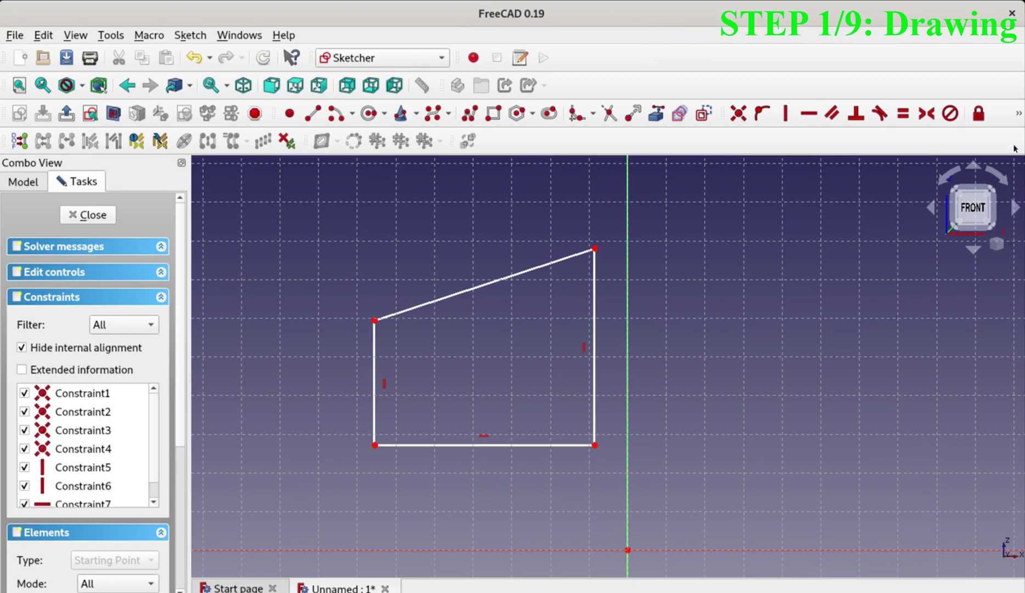
- Lock the bottom-right corner at distances 1000 and -250 from the origin
{"action": "left_click", "coordinate": [595, 445]}
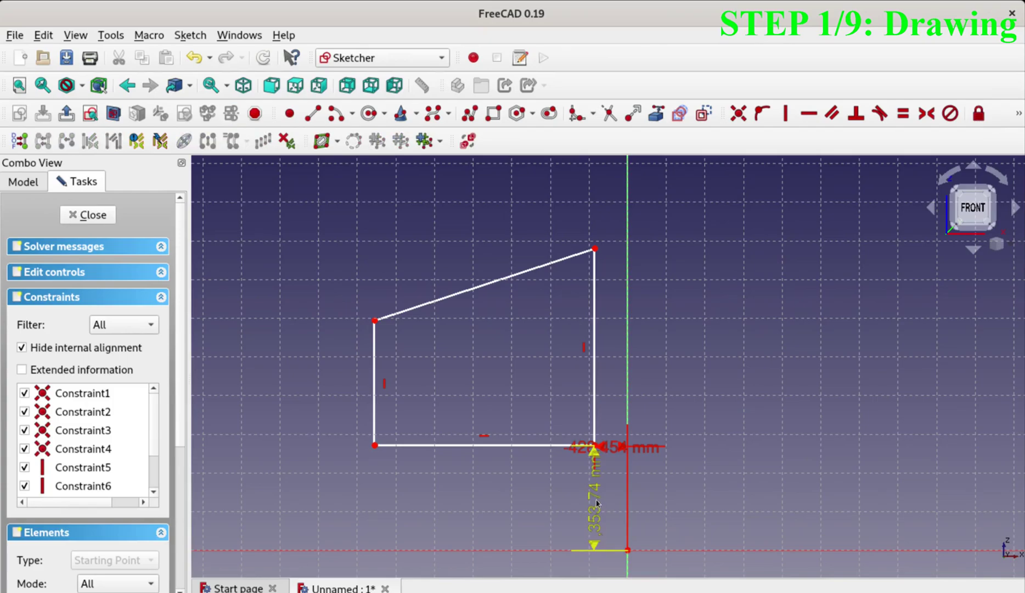
{"action": "double_click", "coordinate": [597, 500]}
{"action": "type", "text": "1000"}
{"action": "key", "text": "Return"}
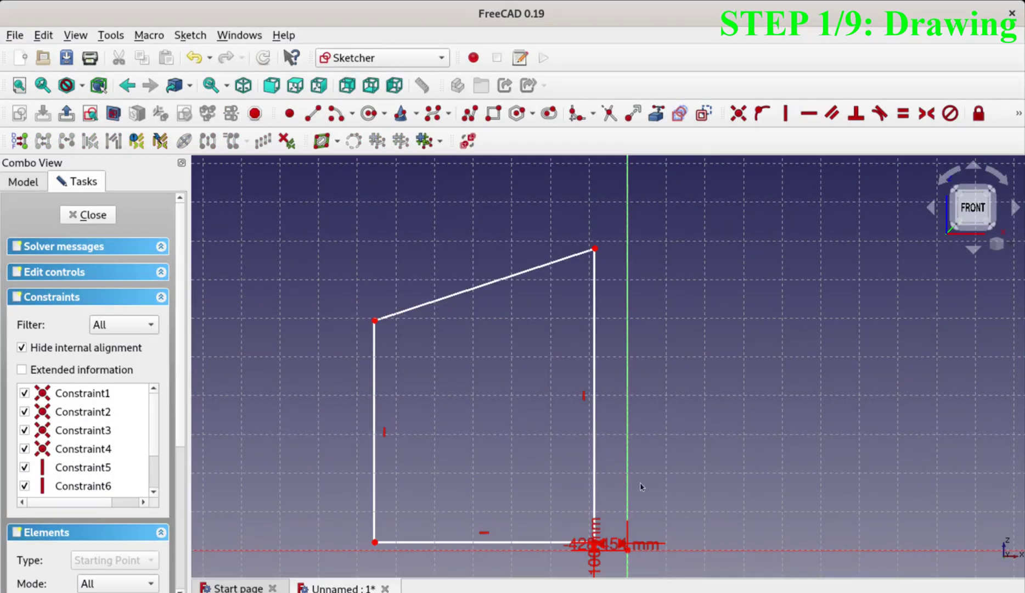
{"action": "double_click", "coordinate": [614, 543]}
{"action": "type", "text": "-250mm"}
{"action": "key", "text": "Return"}
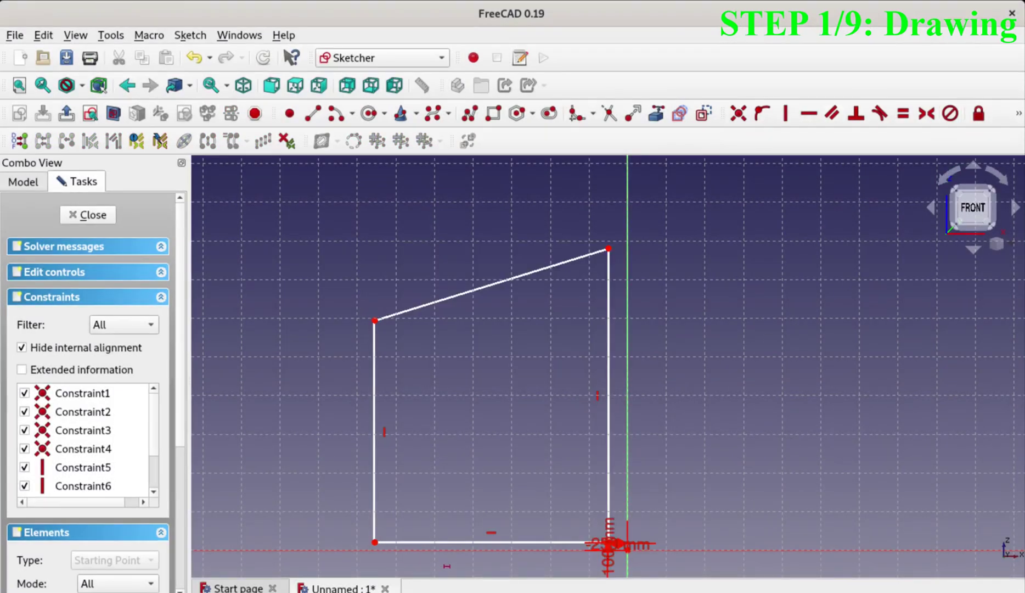
- Set the bottom edge's horizontal length to 500 mm
{"action": "left_click", "coordinate": [451, 542]}
{"action": "type", "text": "l500"}
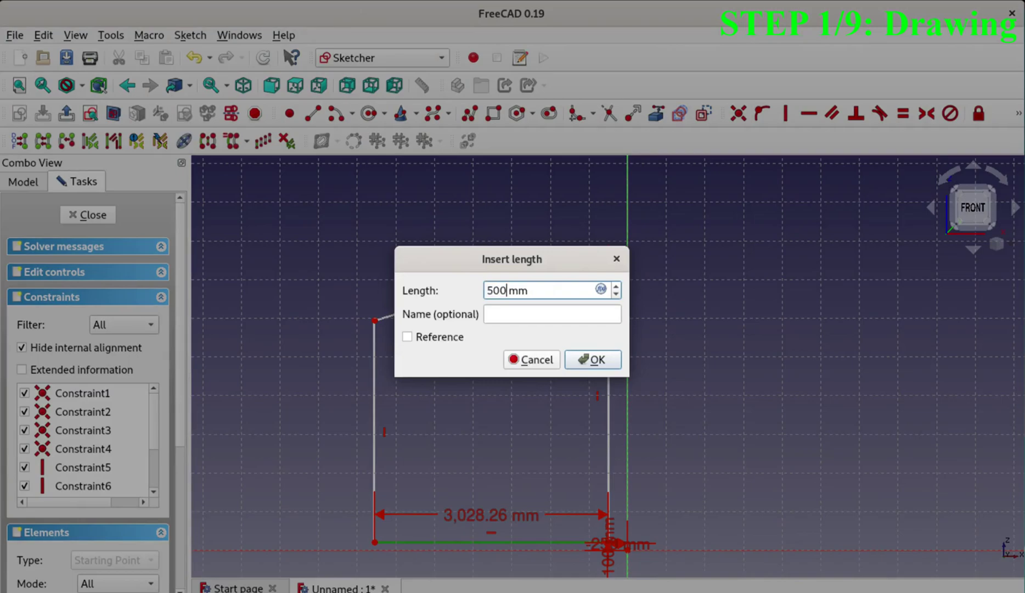
{"action": "key", "text": "Return"}
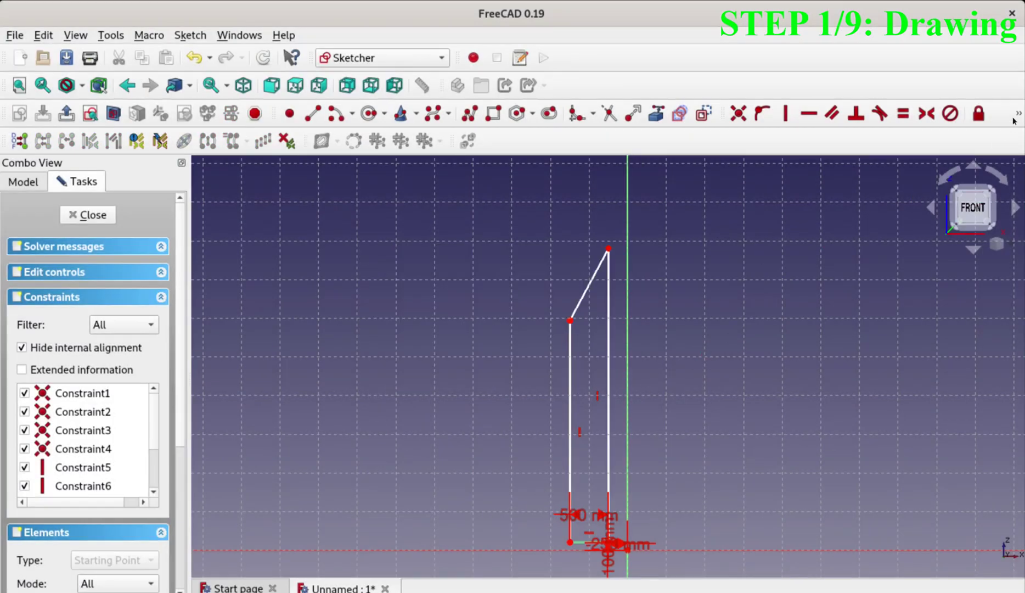
- Dimension the left edge at 4,500 mm and the right edge at 4,250 mm tall
{"action": "left_click", "coordinate": [1018, 114]}
{"action": "left_click", "coordinate": [761, 137]}
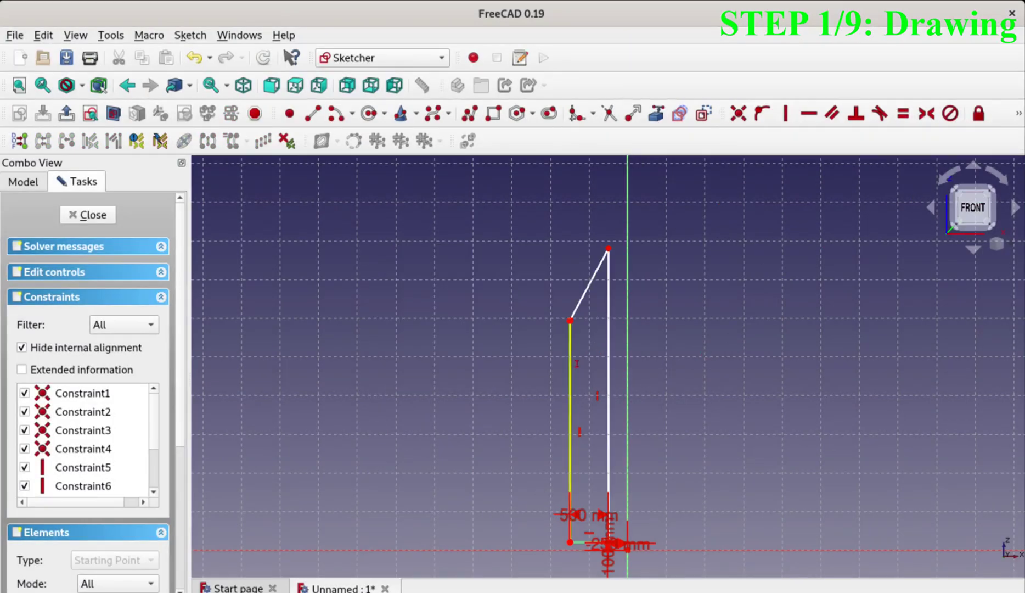
{"action": "left_click", "coordinate": [570, 359]}
{"action": "type", "text": "4,500mm"}
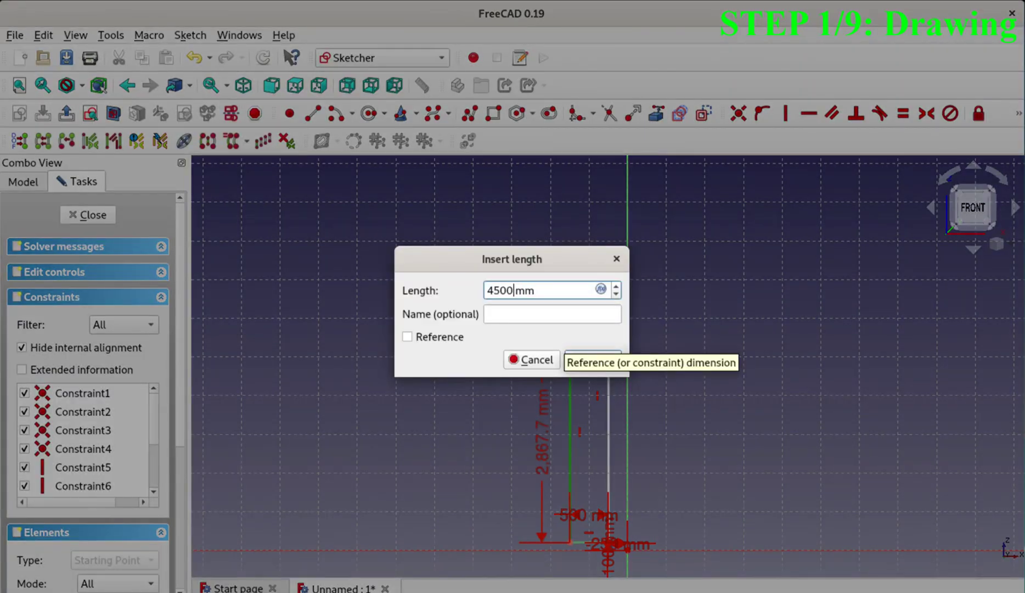
{"action": "key", "text": "Return"}
{"action": "left_click", "coordinate": [609, 355]}
{"action": "type", "text": "4250"}
{"action": "key", "text": "Return"}
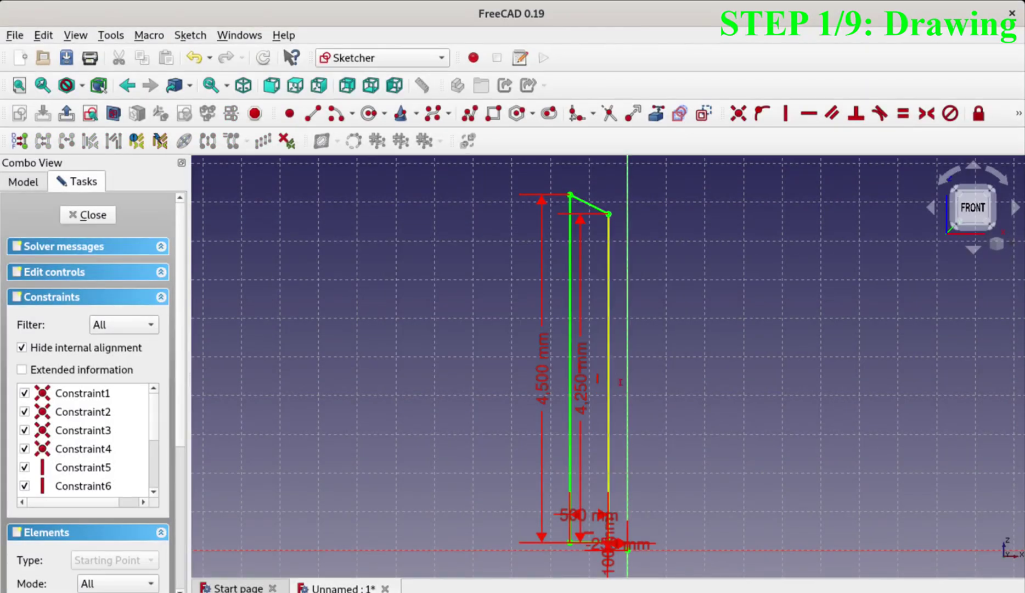
{"action": "left_click_drag", "start_coordinate": [586, 397], "coordinate": [645, 395]}
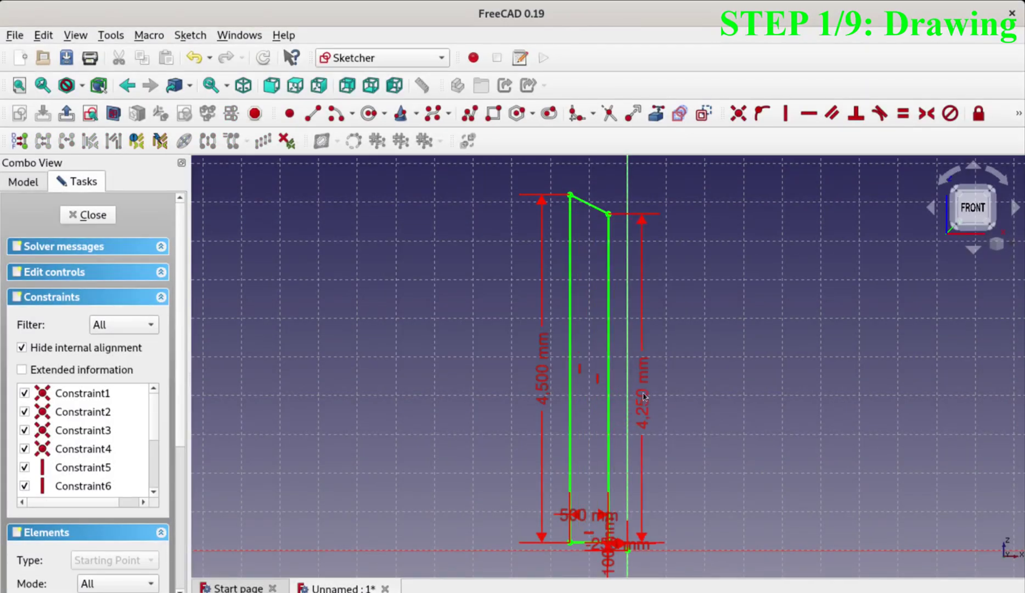
- Draw a circle in the empty area upper-left of the outline
{"action": "left_click", "coordinate": [373, 108]}
{"action": "left_click", "coordinate": [324, 251]}
{"action": "left_click", "coordinate": [386, 289]}
{"action": "left_click", "coordinate": [982, 115]}
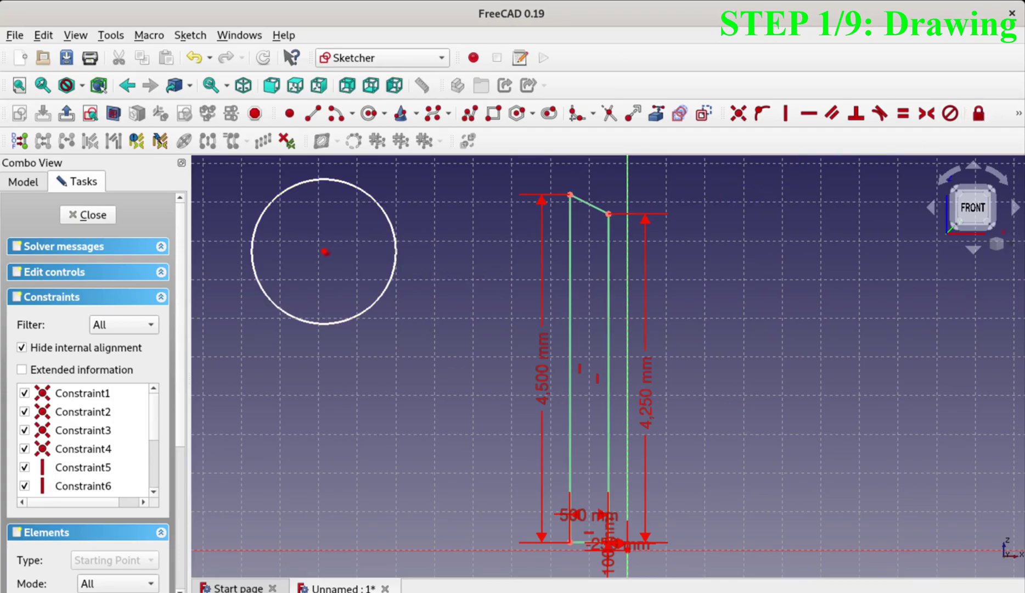
- Lock the circle's centre 1,500 mm up with 0 mm horizontal offset
{"action": "left_click", "coordinate": [325, 252]}
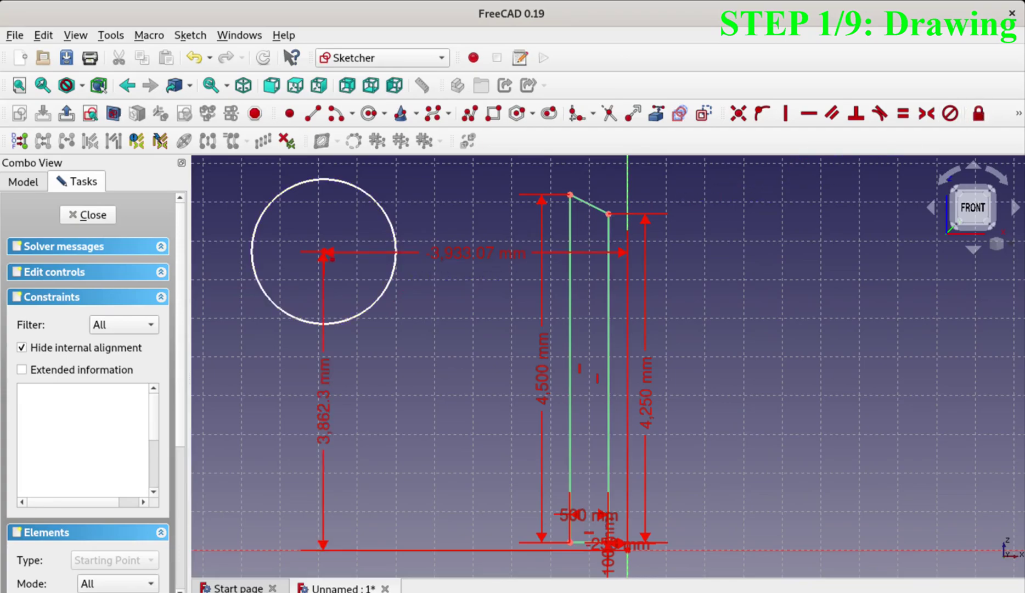
{"action": "double_click", "coordinate": [324, 413]}
{"action": "type", "text": "1,500"}
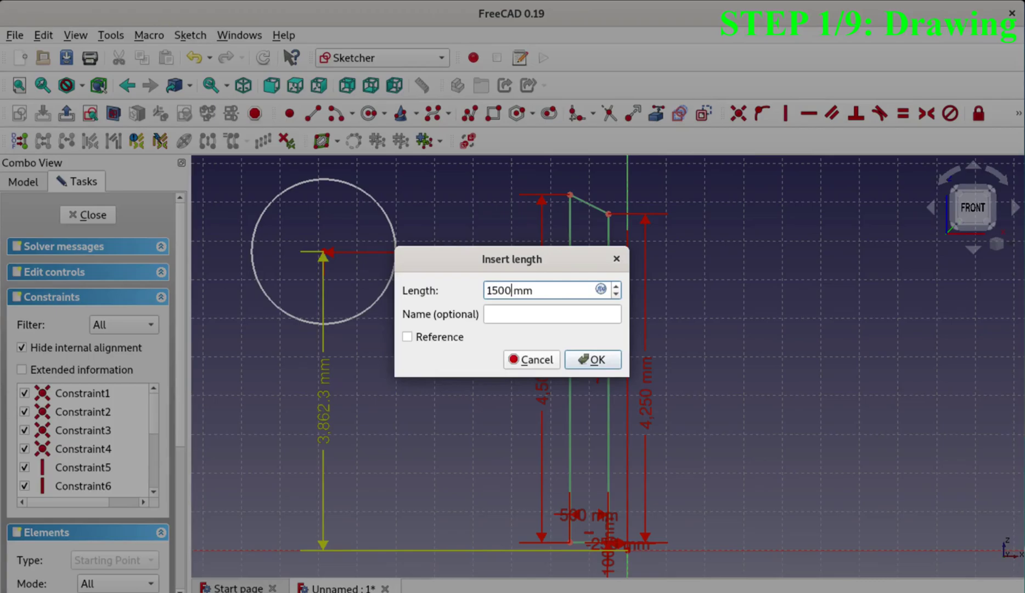
{"action": "key", "text": "Return"}
{"action": "left_click", "coordinate": [447, 443]}
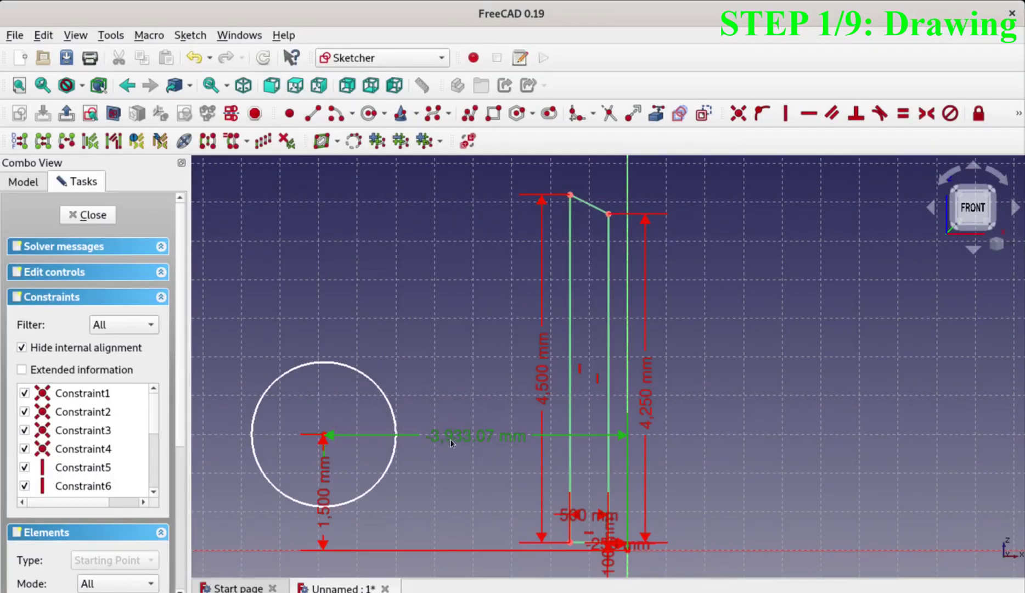
{"action": "double_click", "coordinate": [459, 437]}
{"action": "type", "text": "0"}
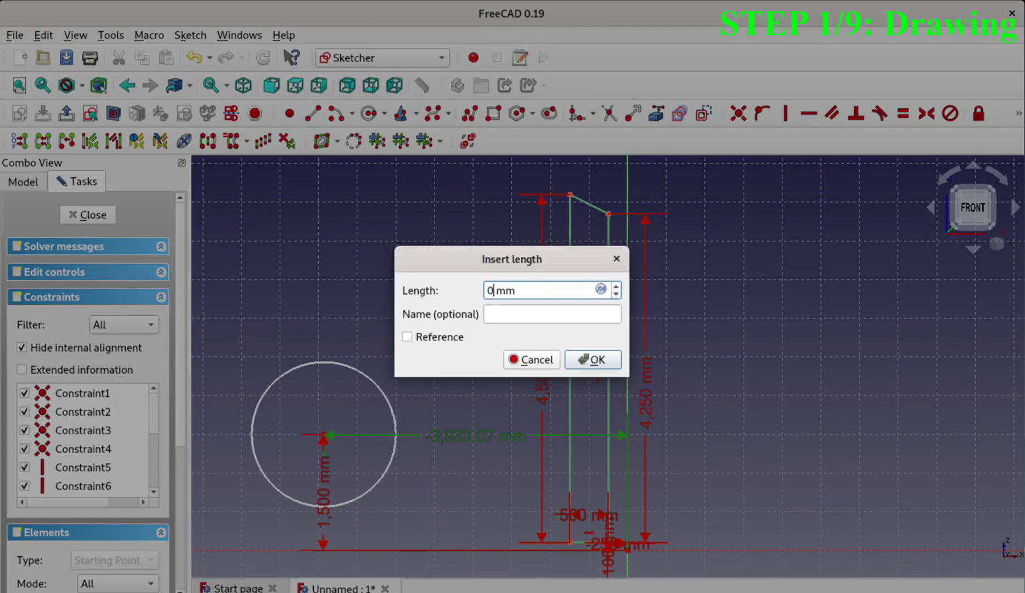
{"action": "key", "text": "Return"}
- Constrain the circle's radius to 500 mm
{"action": "left_click", "coordinate": [1017, 113]}
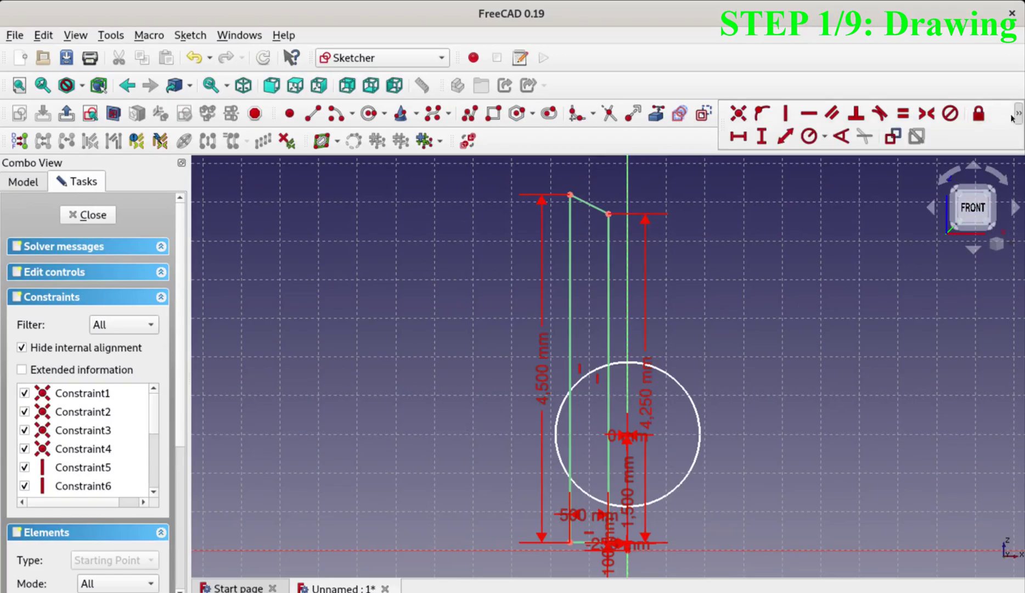
{"action": "left_click", "coordinate": [825, 136]}
{"action": "left_click", "coordinate": [833, 157]}
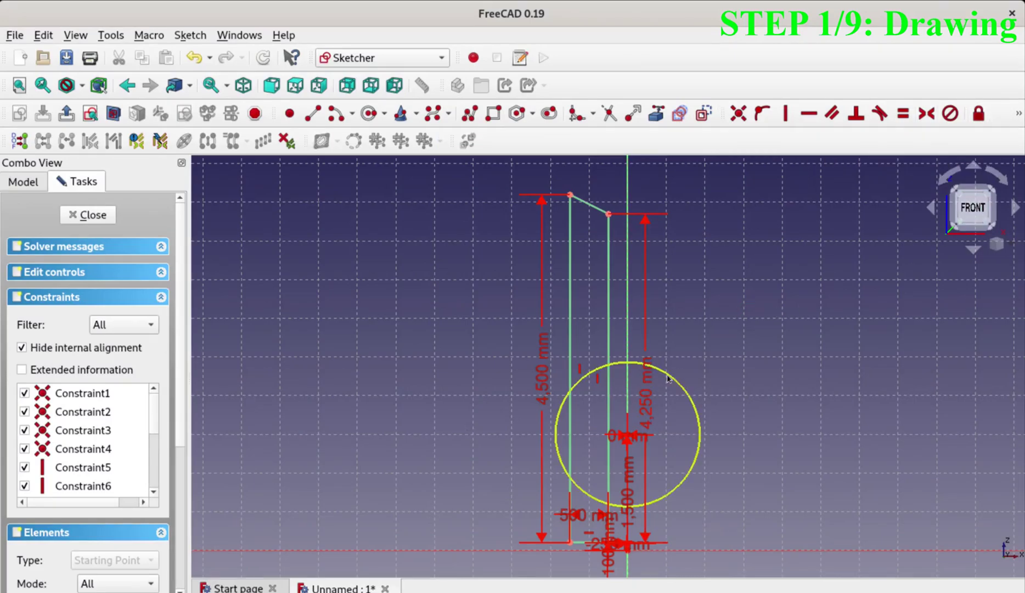
{"action": "left_click", "coordinate": [671, 380]}
{"action": "type", "text": "500"}
{"action": "key", "text": "Return"}
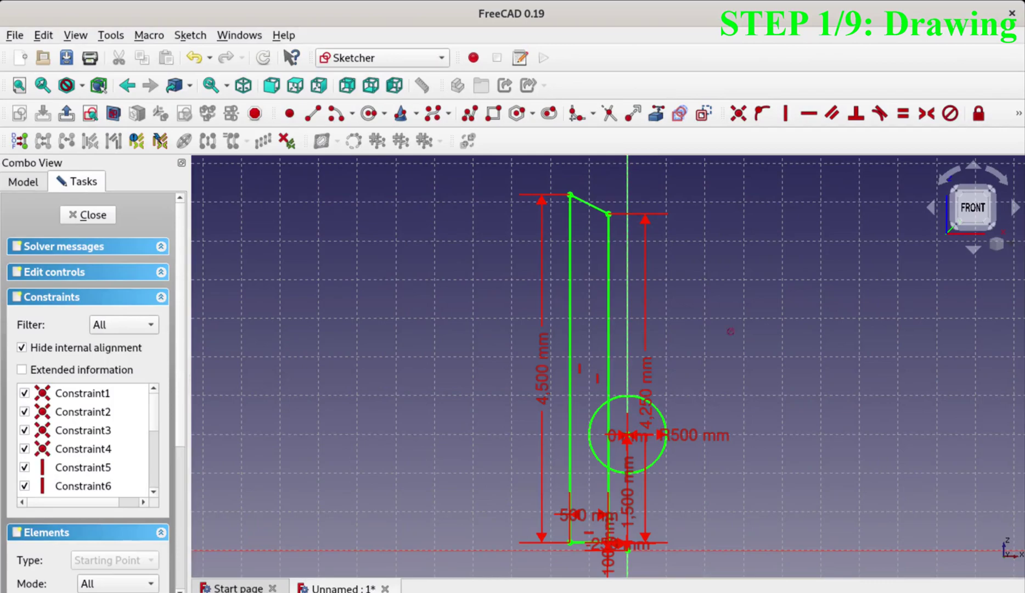
- Draw a second circle in the upper-left area
{"action": "key", "text": "g"}
{"action": "key", "text": "c"}
{"action": "left_click", "coordinate": [334, 241]}
{"action": "left_click", "coordinate": [406, 268]}
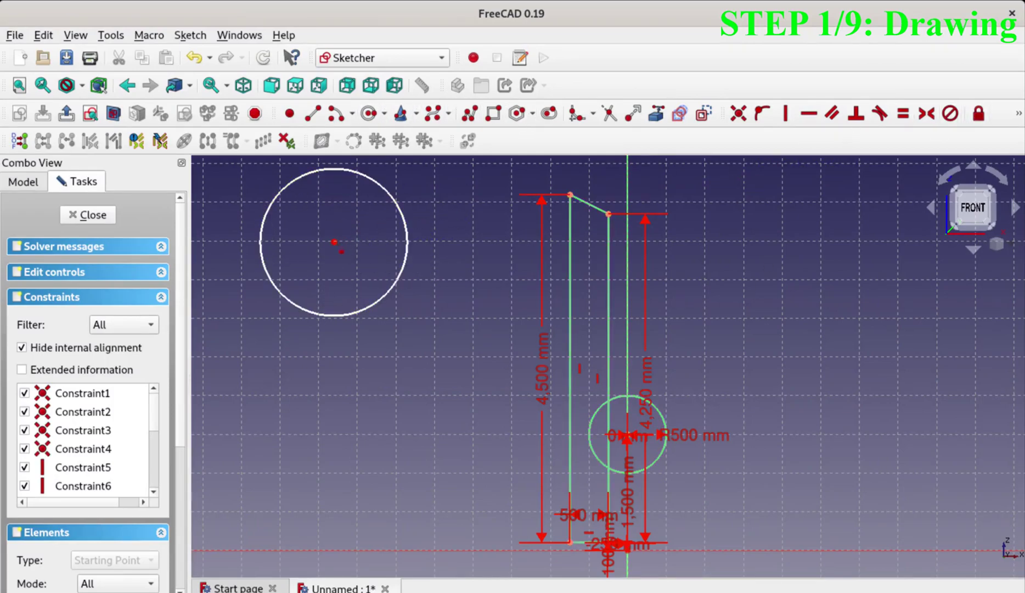
- Lock the second circle's centre at 1500 mm up and 0 mm across, concentric with the first
{"action": "left_click", "coordinate": [334, 242]}
{"action": "key", "text": "k"}
{"action": "key", "text": "l"}
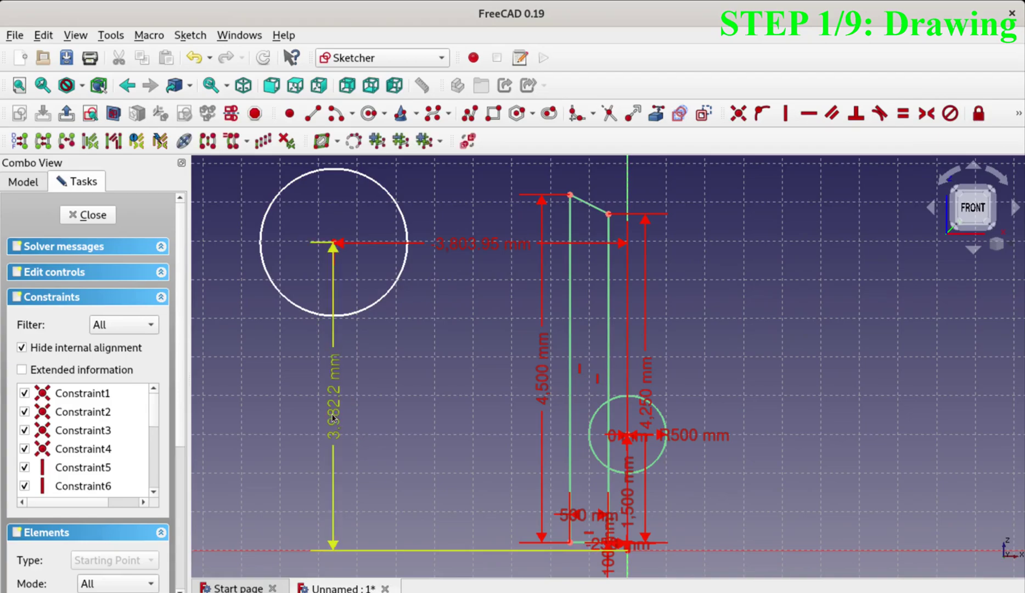
{"action": "double_click", "coordinate": [334, 418]}
{"action": "type", "text": "1500"}
{"action": "key", "text": "Return"}
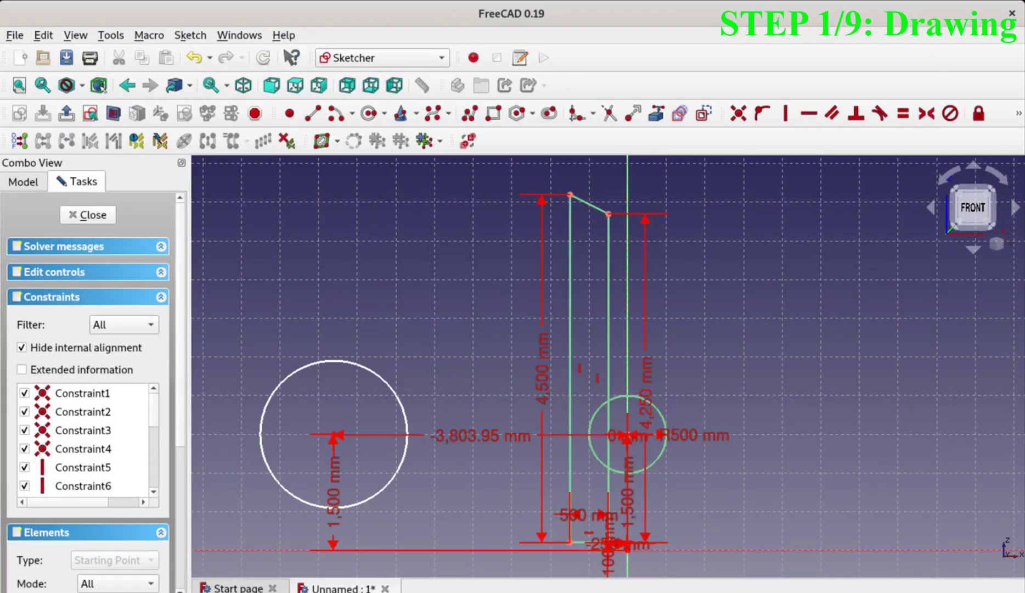
{"action": "double_click", "coordinate": [476, 435]}
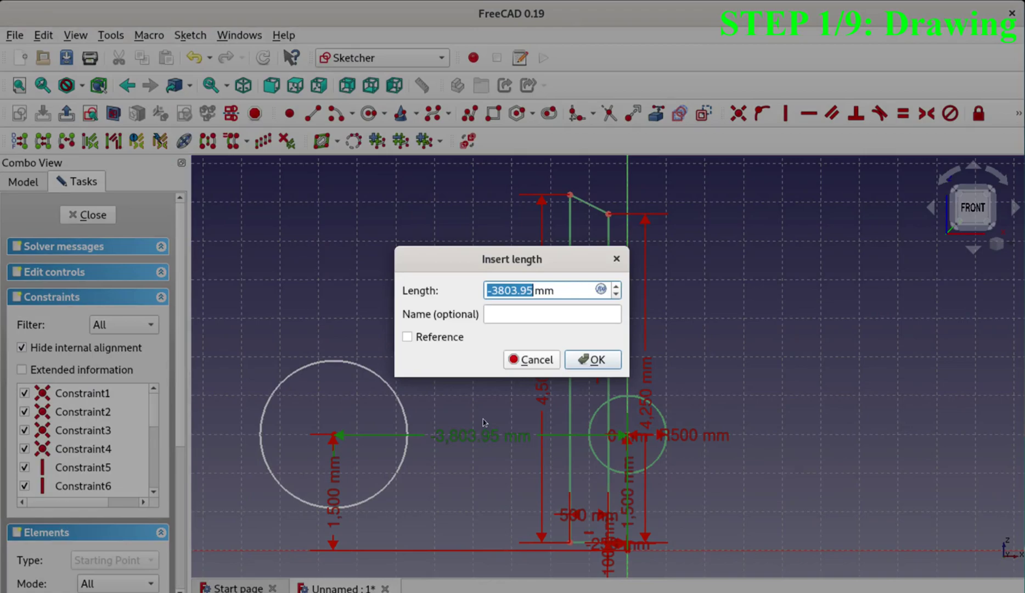
{"action": "type", "text": "0"}
{"action": "key", "text": "Return"}
- Constrain the larger circle's radius to 1,000 mm
{"action": "left_click", "coordinate": [1018, 113]}
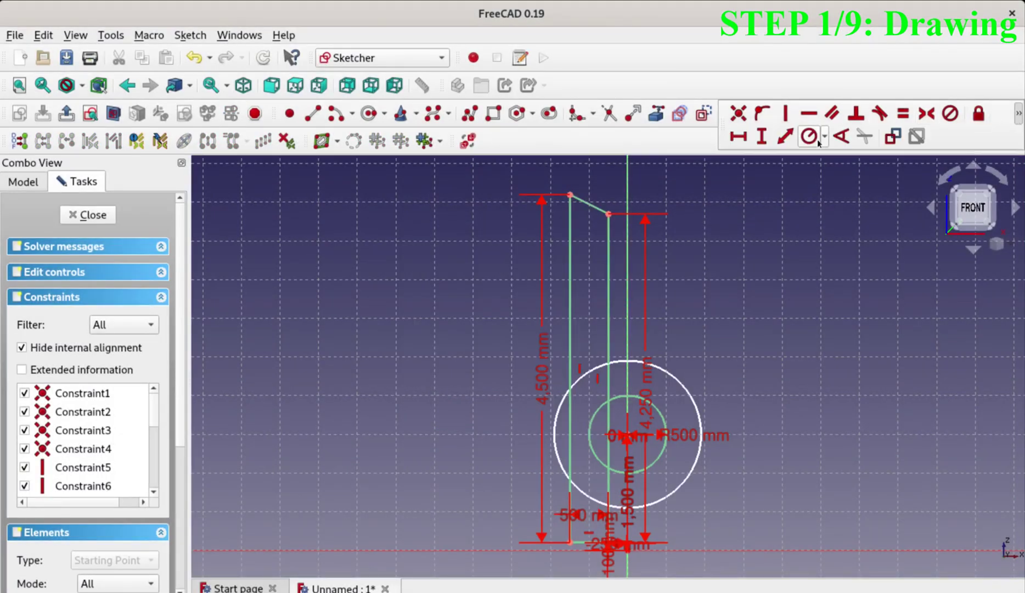
{"action": "left_click", "coordinate": [823, 139]}
{"action": "left_click", "coordinate": [847, 155]}
{"action": "left_click", "coordinate": [673, 377]}
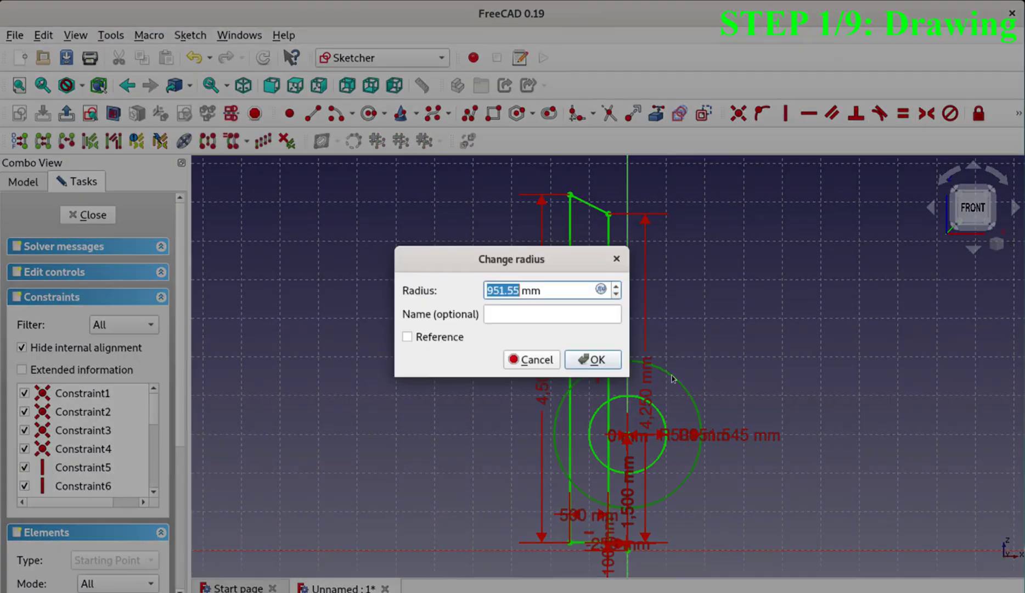
{"action": "type", "text": "1,000"}
{"action": "key", "text": "Return"}
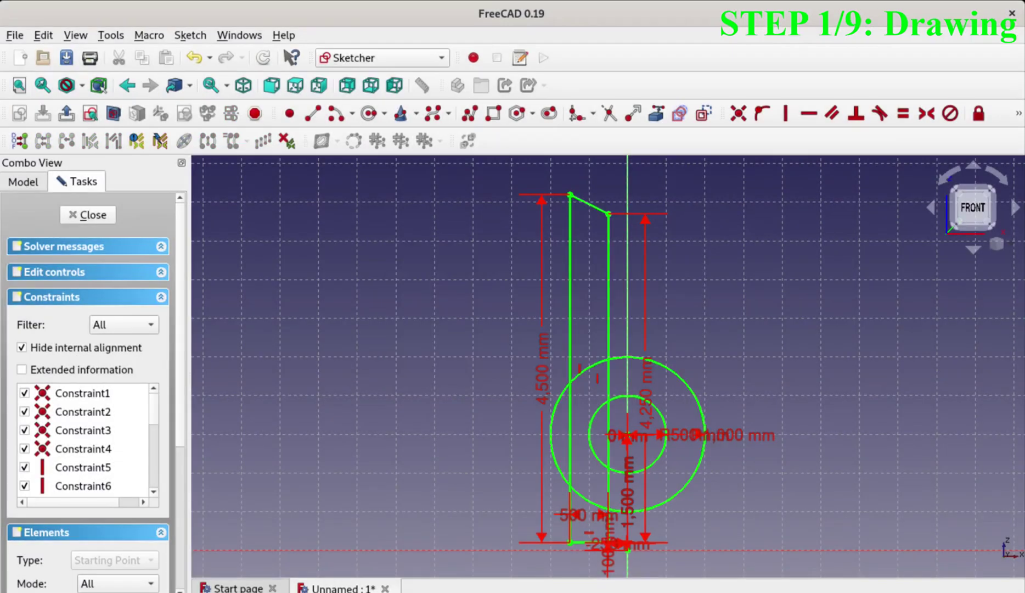
{"action": "left_click", "coordinate": [608, 113]}
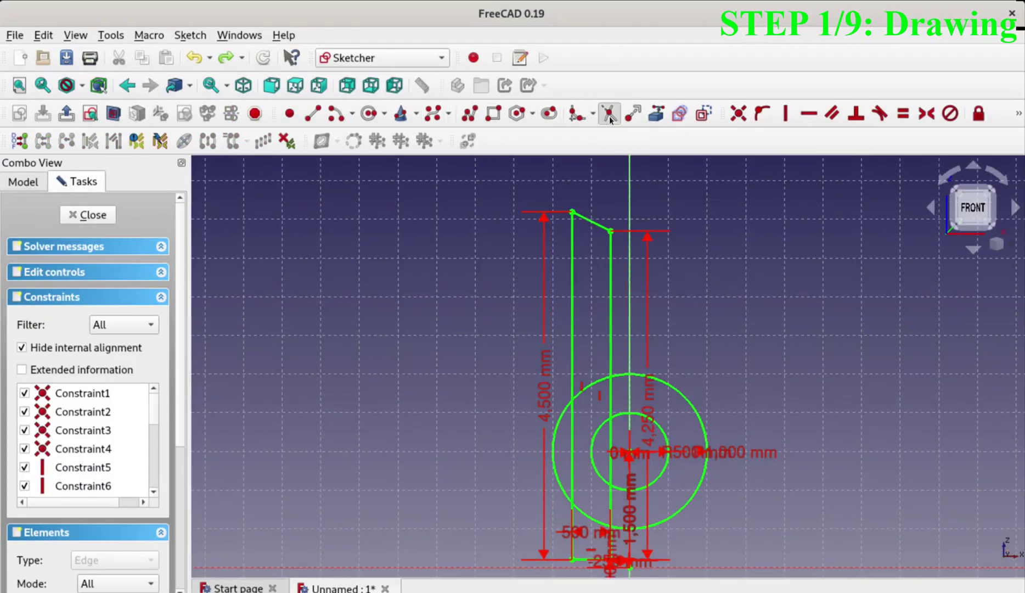
- Trim the circle halves and line tails into a clamp-arm profile with a curved seat
{"action": "left_click", "coordinate": [578, 428]}
{"action": "left_click", "coordinate": [705, 434]}
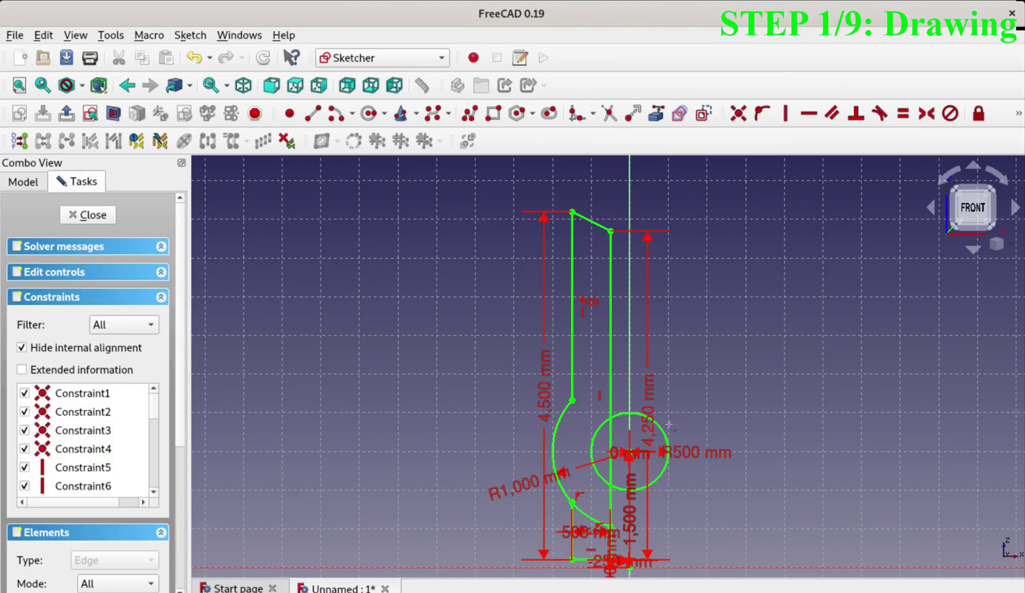
{"action": "left_click", "coordinate": [584, 510]}
{"action": "left_click", "coordinate": [611, 439]}
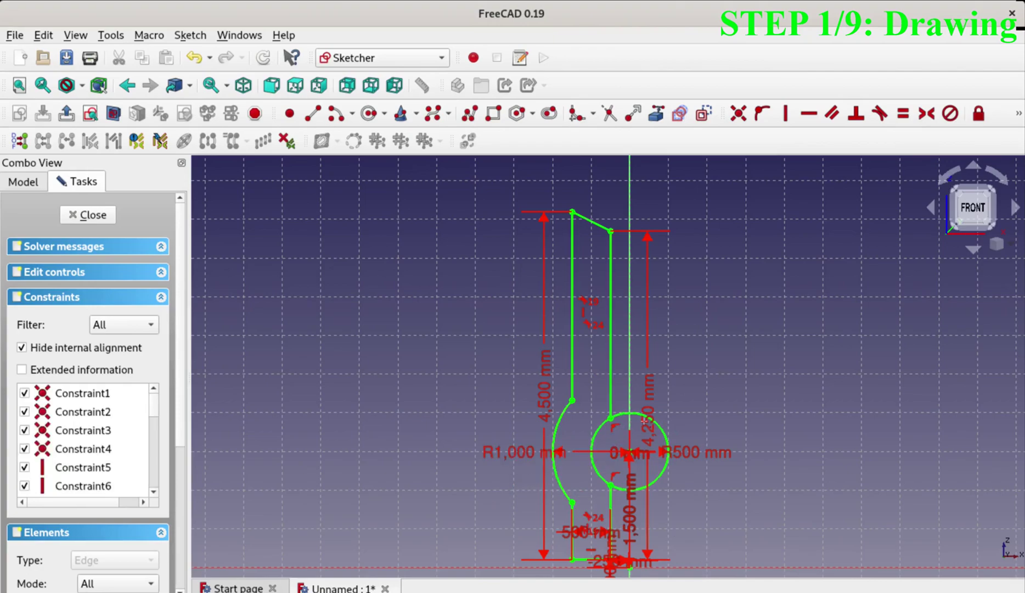
{"action": "left_click", "coordinate": [661, 431]}
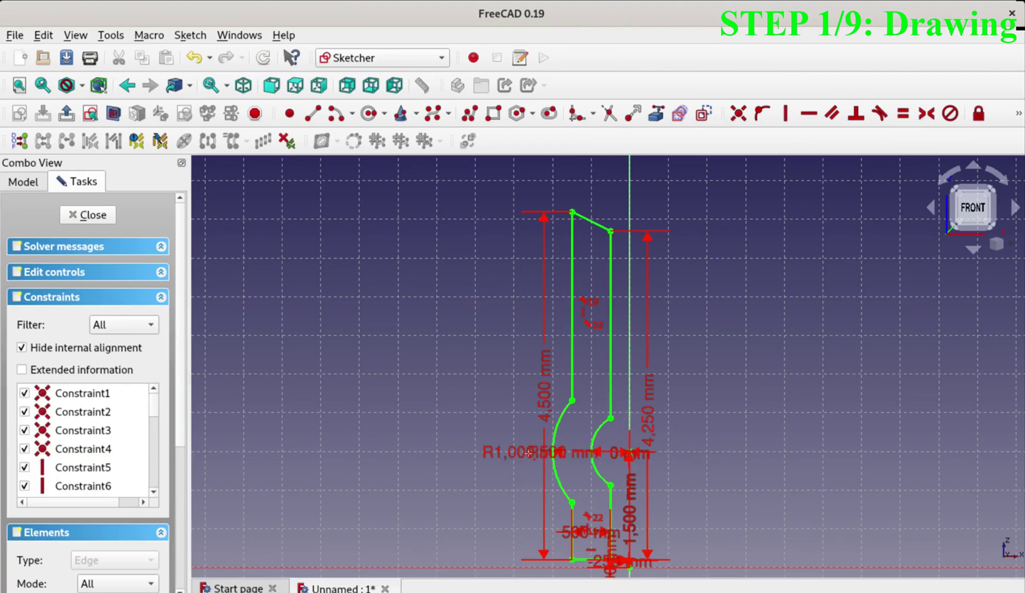
- Move the overlapping R1,000 and R500 radius labels apart
{"action": "left_click_drag", "start_coordinate": [528, 452], "coordinate": [506, 413]}
{"action": "mouse_move", "coordinate": [548, 453]}
{"action": "left_mouse_down"}
{"action": "mouse_move", "coordinate": [467, 466]}
{"action": "mouse_move", "coordinate": [495, 488]}
{"action": "left_mouse_up"}
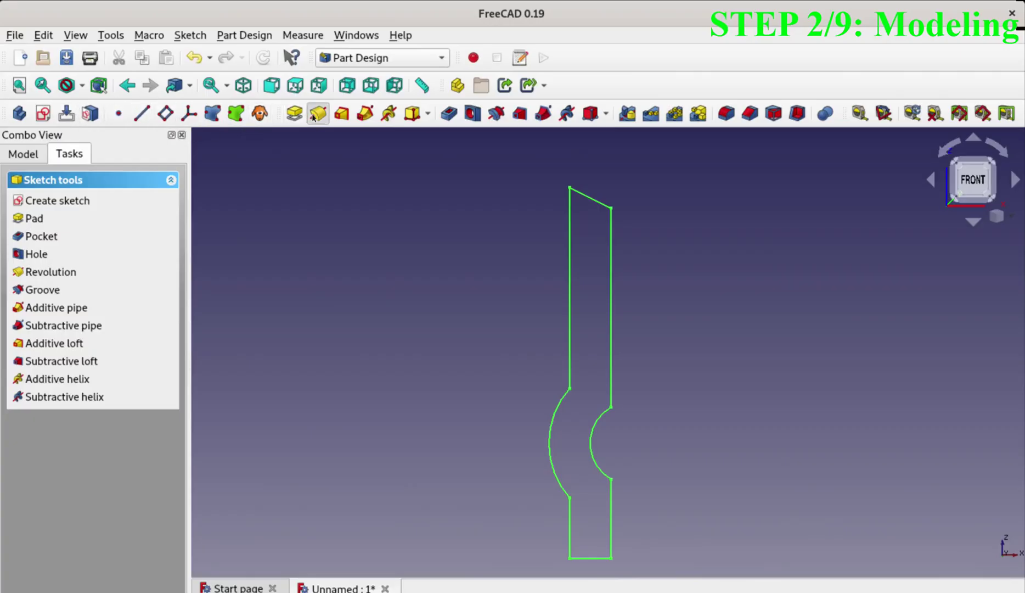
{"action": "left_click", "coordinate": [317, 114]}
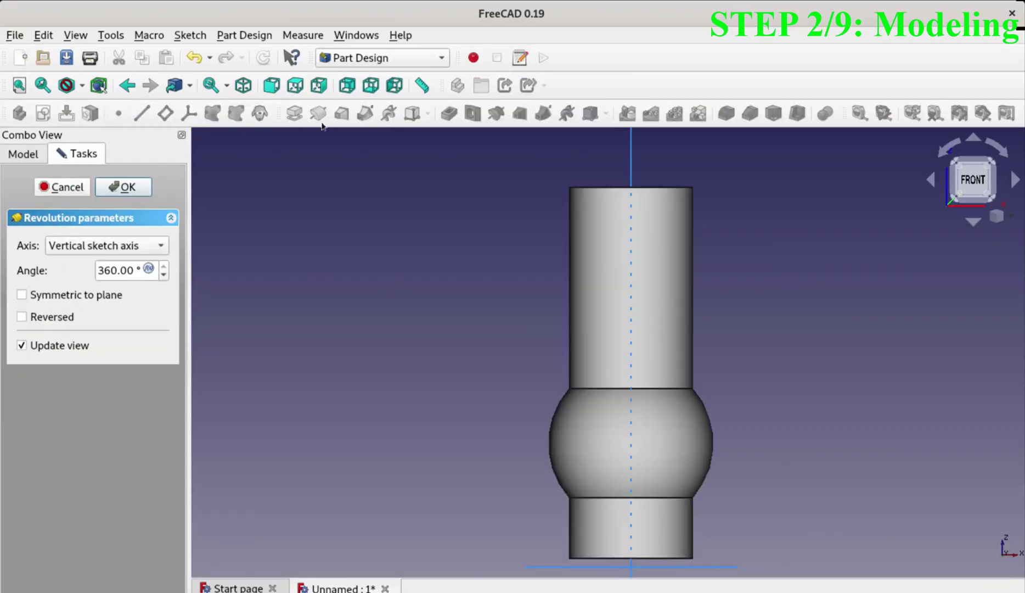
- Set the revolution angle to 1° and accept the thin clamp-arm solid
{"action": "mouse_move", "coordinate": [687, 350]}
{"action": "middle_mouse_down"}
{"action": "mouse_move", "coordinate": [695, 389]}
{"action": "mouse_move", "coordinate": [648, 391]}
{"action": "middle_mouse_up"}
{"action": "left_click", "coordinate": [163, 276]}
{"action": "type", "text": "260"}
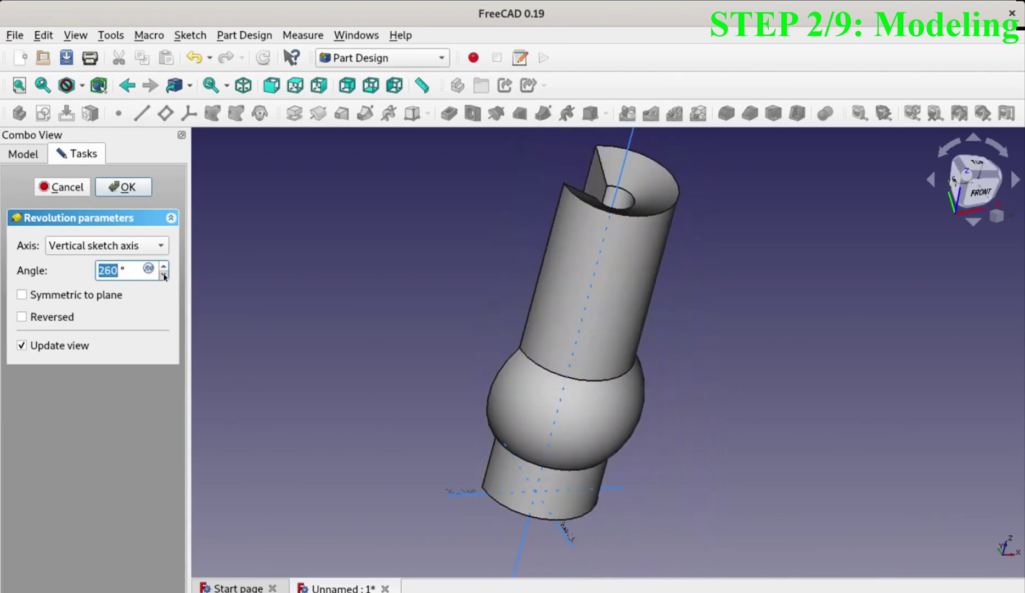
{"action": "left_click", "coordinate": [163, 276]}
{"action": "left_click", "coordinate": [117, 269]}
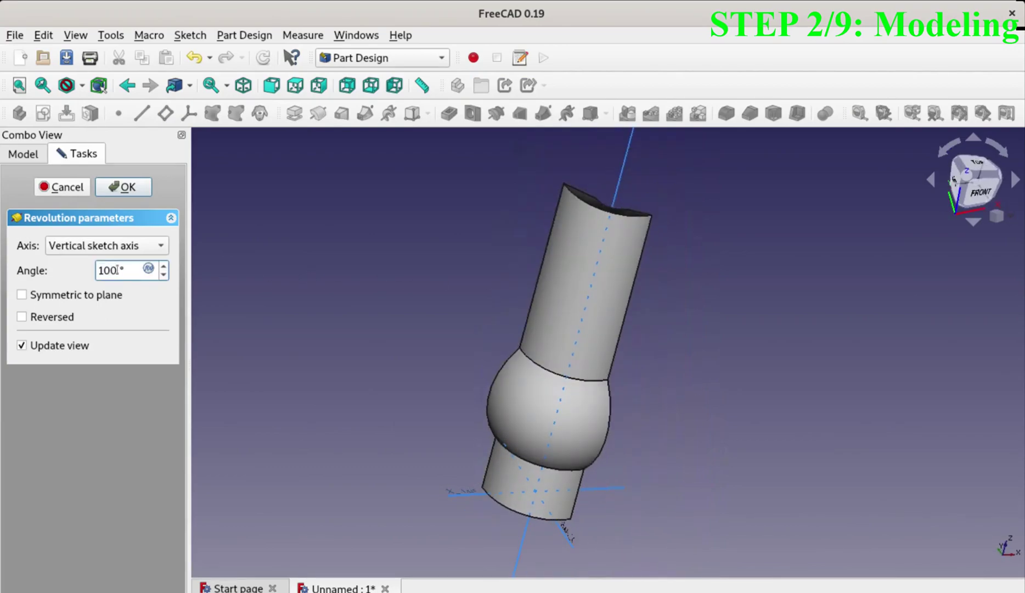
{"action": "key", "text": "BackSpace"}
{"action": "key", "text": "BackSpace"}
{"action": "key", "text": "Return"}
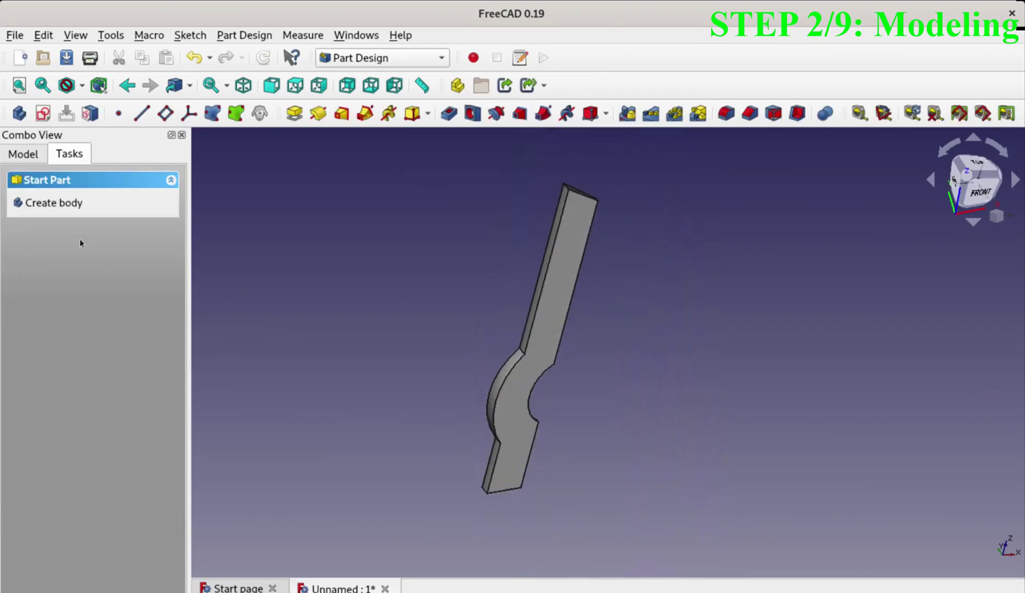
- Clone the clamp arm Body and rotate the clone to a 120° placement angle
{"action": "left_click", "coordinate": [23, 153]}
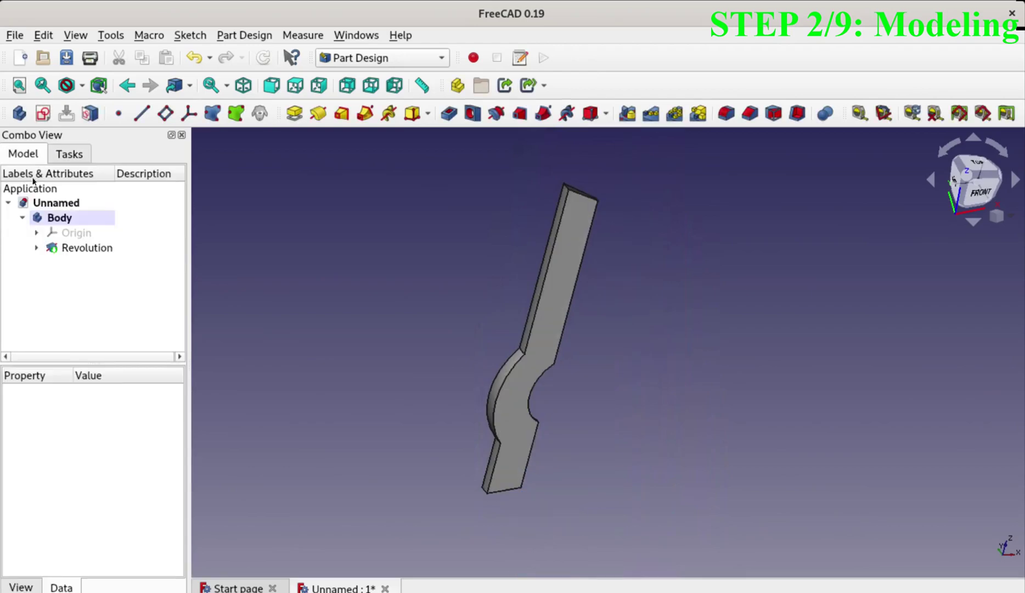
{"action": "left_click", "coordinate": [52, 217]}
{"action": "left_click", "coordinate": [260, 113]}
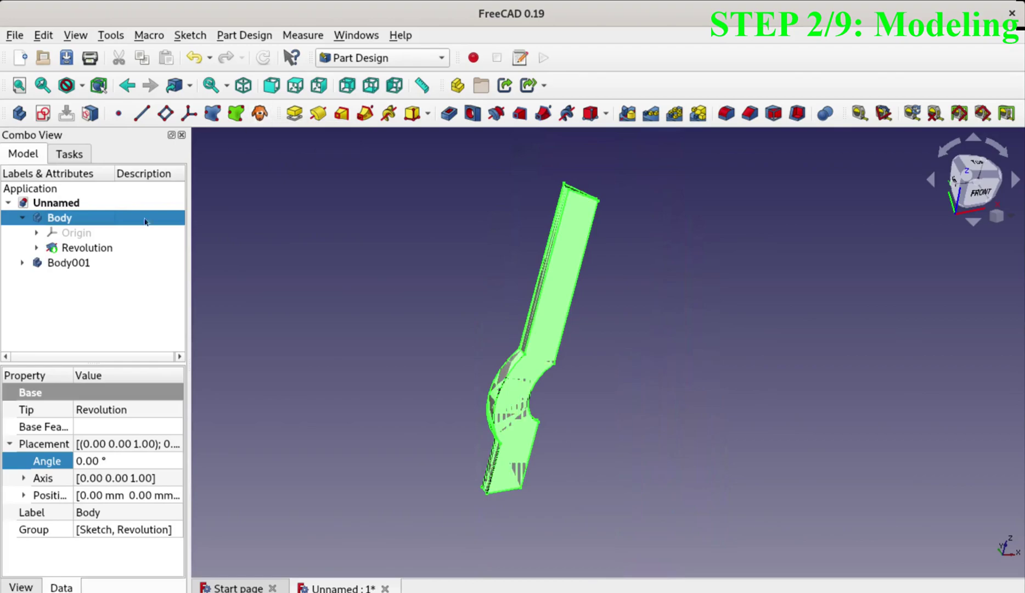
{"action": "left_click", "coordinate": [75, 263]}
{"action": "left_click", "coordinate": [79, 464]}
{"action": "type", "text": "12"}
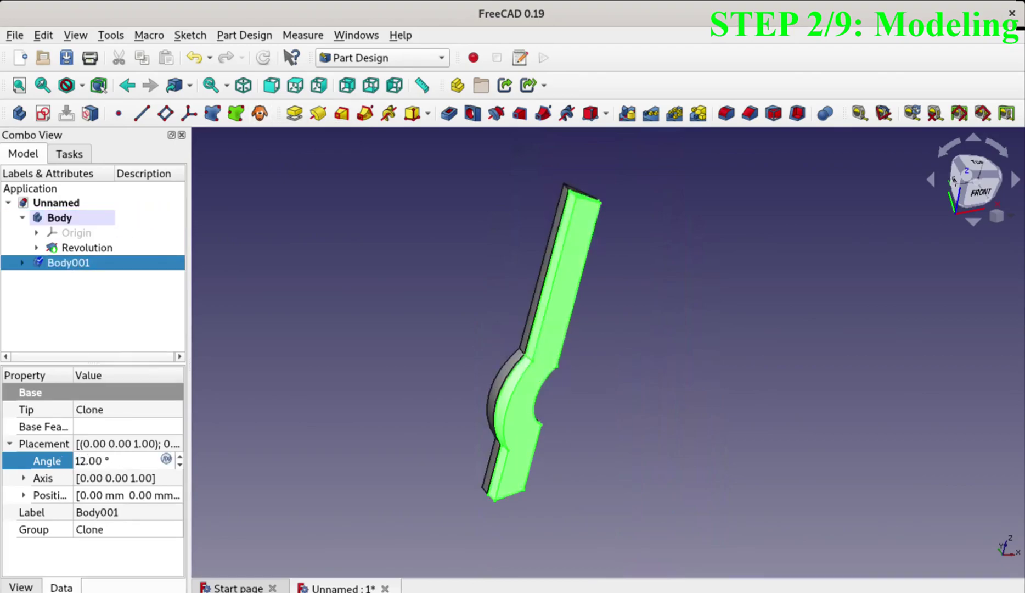
{"action": "type", "text": "0"}
{"action": "key", "text": "Return"}
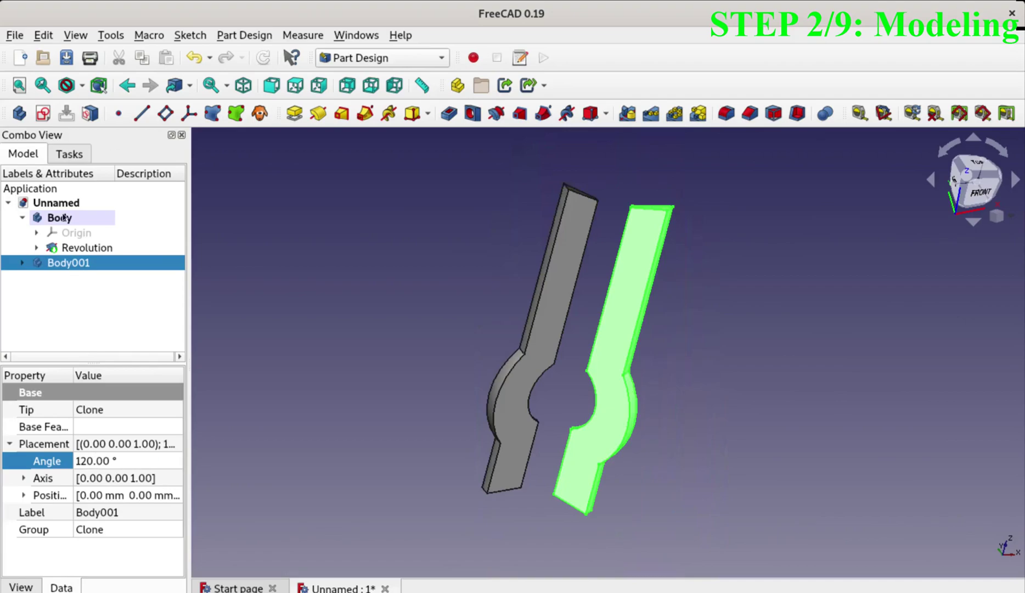
- Make a second clone of the clamp arm rotated to 240°
{"action": "left_click", "coordinate": [64, 217]}
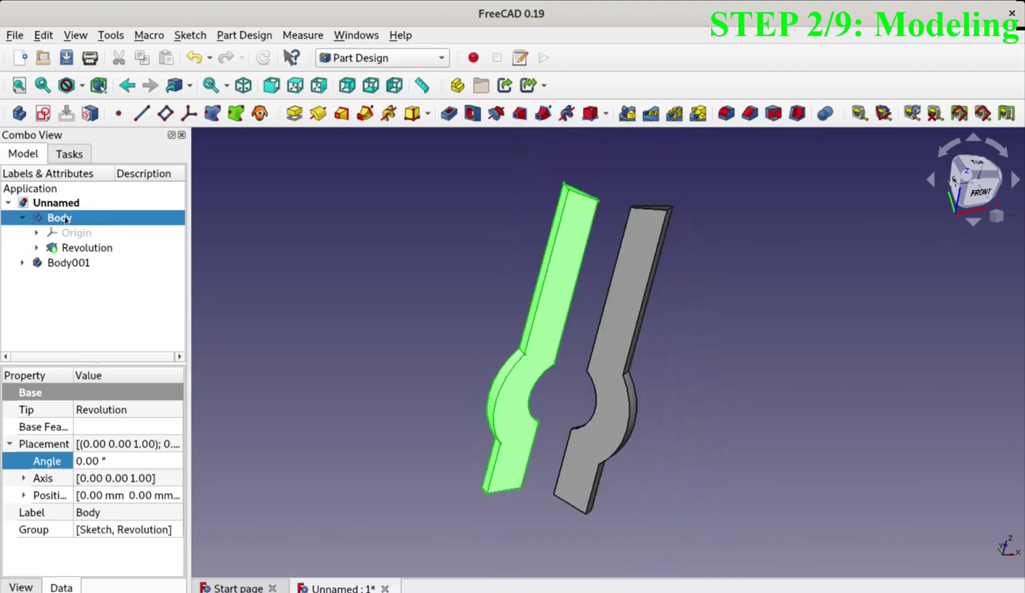
{"action": "left_click", "coordinate": [260, 113]}
{"action": "left_click", "coordinate": [82, 461]}
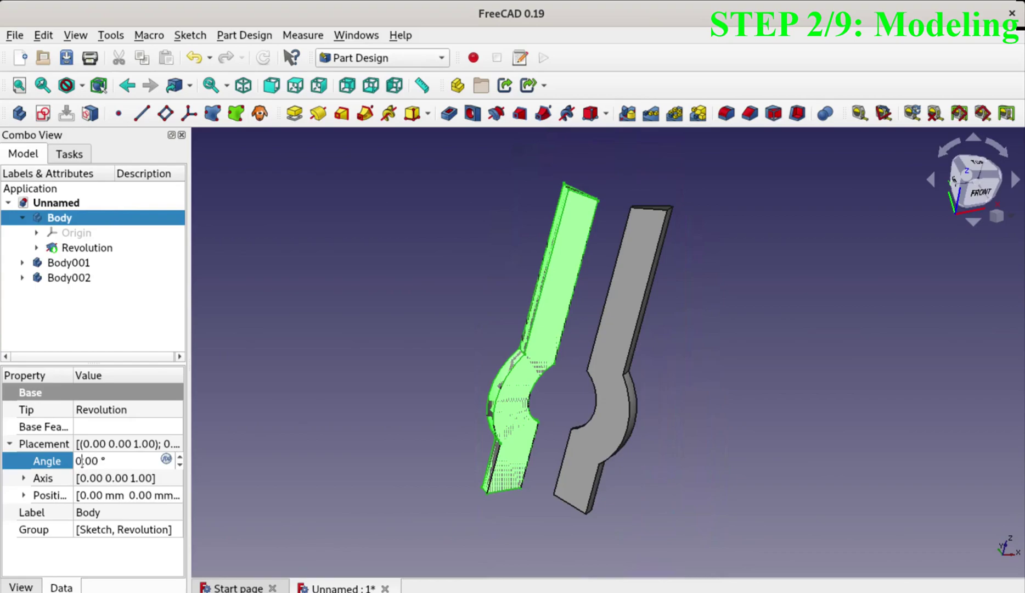
{"action": "type", "text": "24"}
{"action": "key", "text": "Return"}
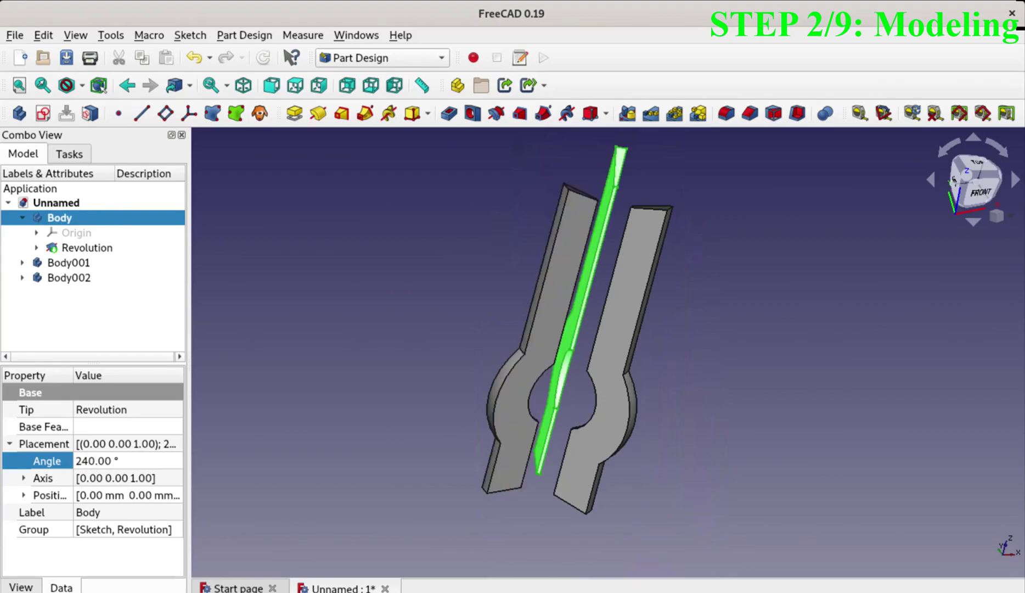
{"action": "mouse_move", "coordinate": [372, 407]}
{"action": "middle_mouse_down"}
{"action": "mouse_move", "coordinate": [482, 376]}
{"action": "mouse_move", "coordinate": [498, 321]}
{"action": "middle_mouse_up"}
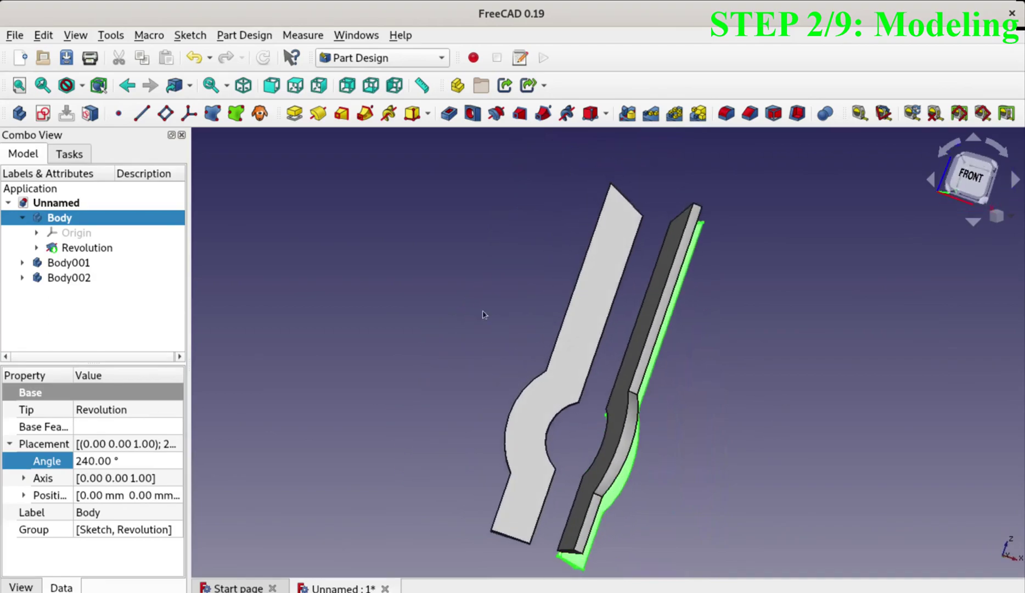
- In the Part workbench, add a sphere with a 400 mm radius
{"action": "left_click", "coordinate": [384, 57]}
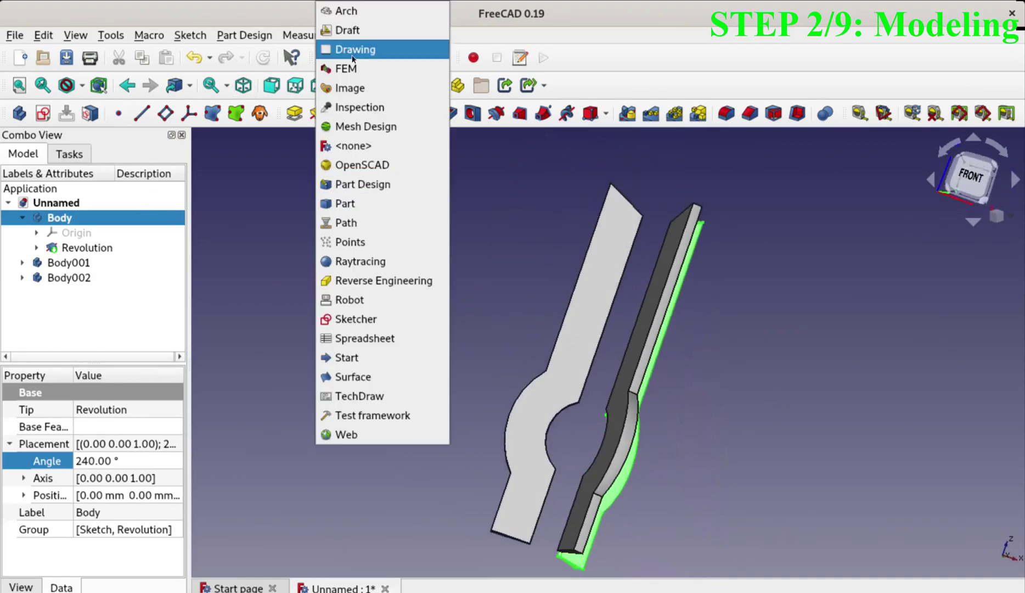
{"action": "left_click", "coordinate": [352, 202]}
{"action": "left_click", "coordinate": [67, 141]}
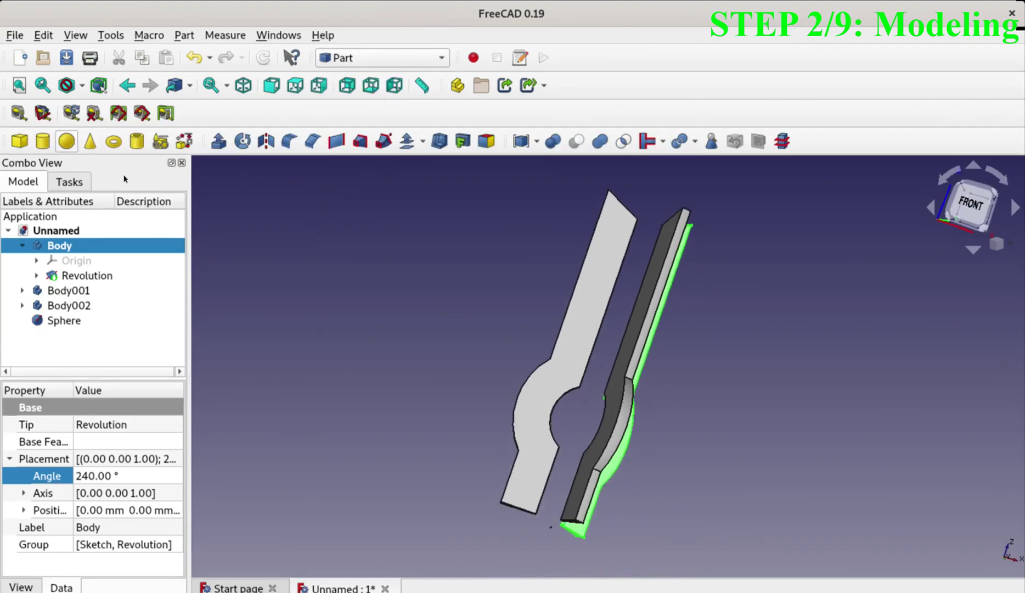
{"action": "left_click", "coordinate": [76, 322]}
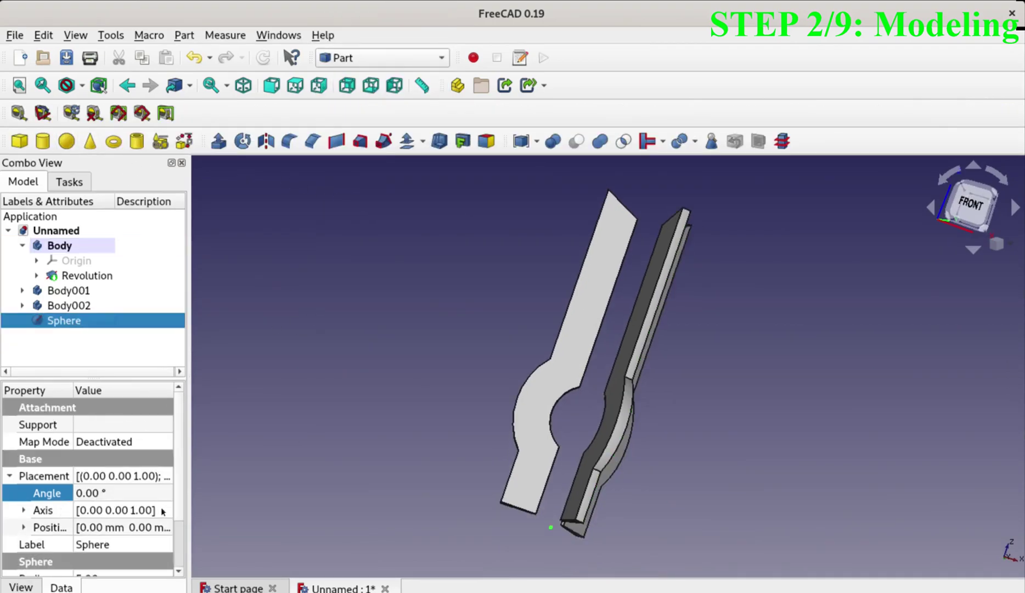
{"action": "scroll", "coordinate": [175, 503], "scroll_direction": "down", "scroll_amount": 2}
{"action": "left_click", "coordinate": [62, 516]}
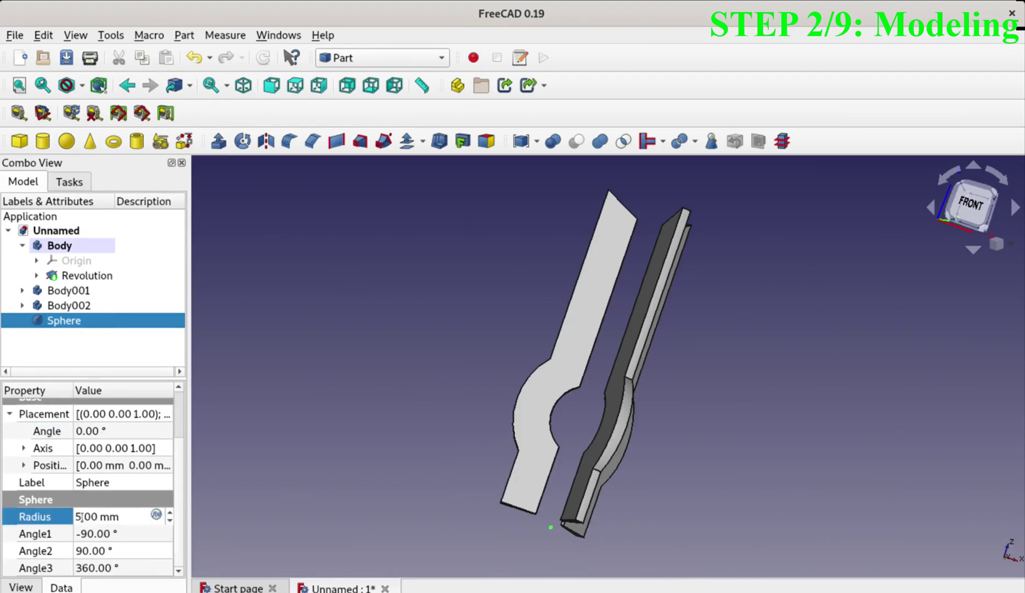
{"action": "type", "text": "400"}
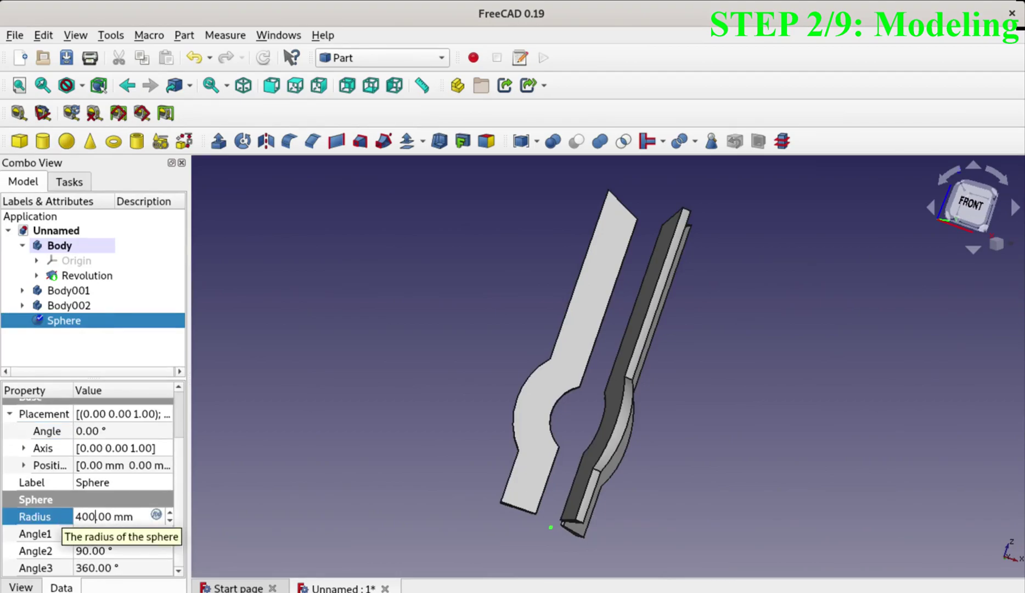
{"action": "key", "text": "Return"}
- Raise the sphere to z = 1500 mm and view it from the front
{"action": "left_click", "coordinate": [23, 465]}
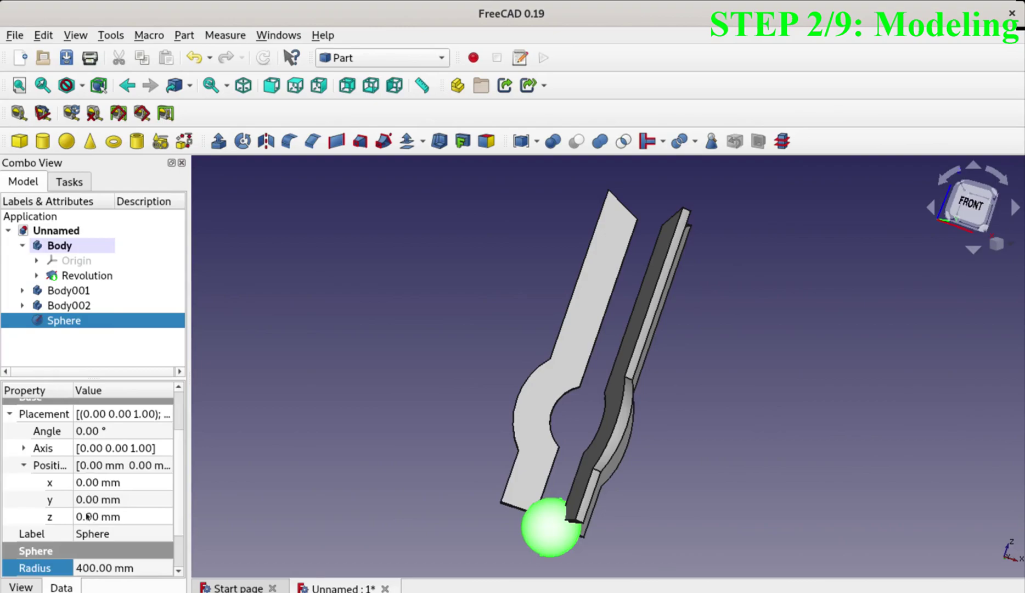
{"action": "left_click", "coordinate": [87, 516]}
{"action": "type", "text": "1500"}
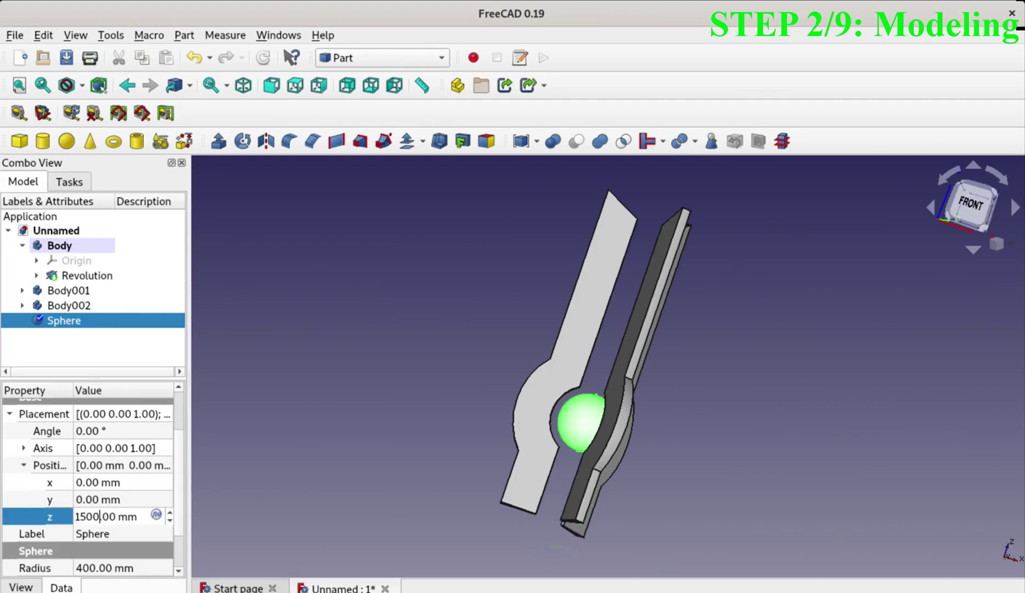
{"action": "key", "text": "Return"}
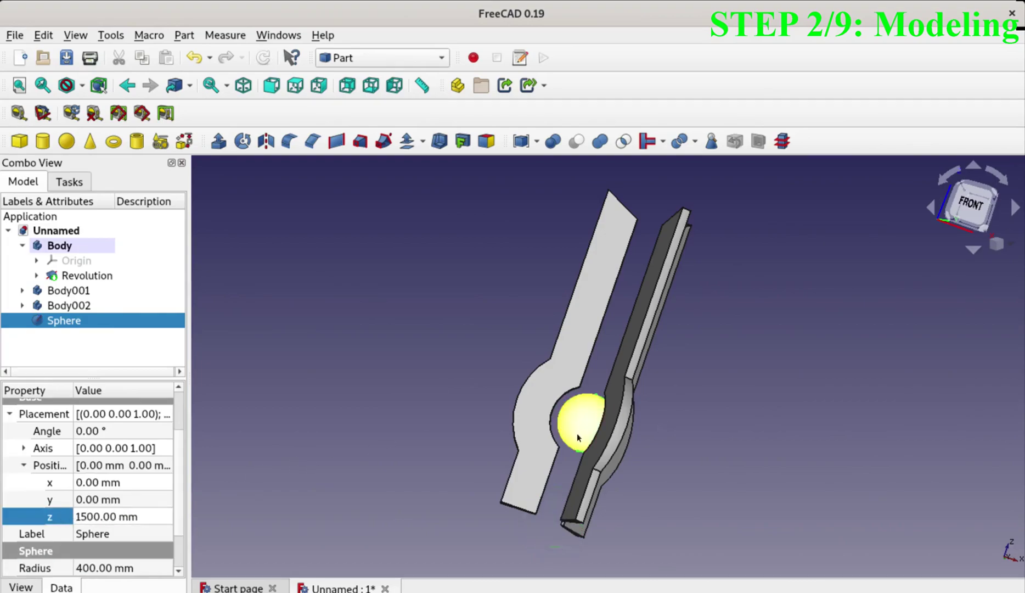
{"action": "mouse_move", "coordinate": [582, 442]}
{"action": "middle_mouse_down"}
{"action": "mouse_move", "coordinate": [600, 505]}
{"action": "mouse_move", "coordinate": [633, 511]}
{"action": "mouse_move", "coordinate": [414, 484]}
{"action": "mouse_move", "coordinate": [366, 396]}
{"action": "mouse_move", "coordinate": [478, 364]}
{"action": "mouse_move", "coordinate": [389, 274]}
{"action": "middle_mouse_up"}
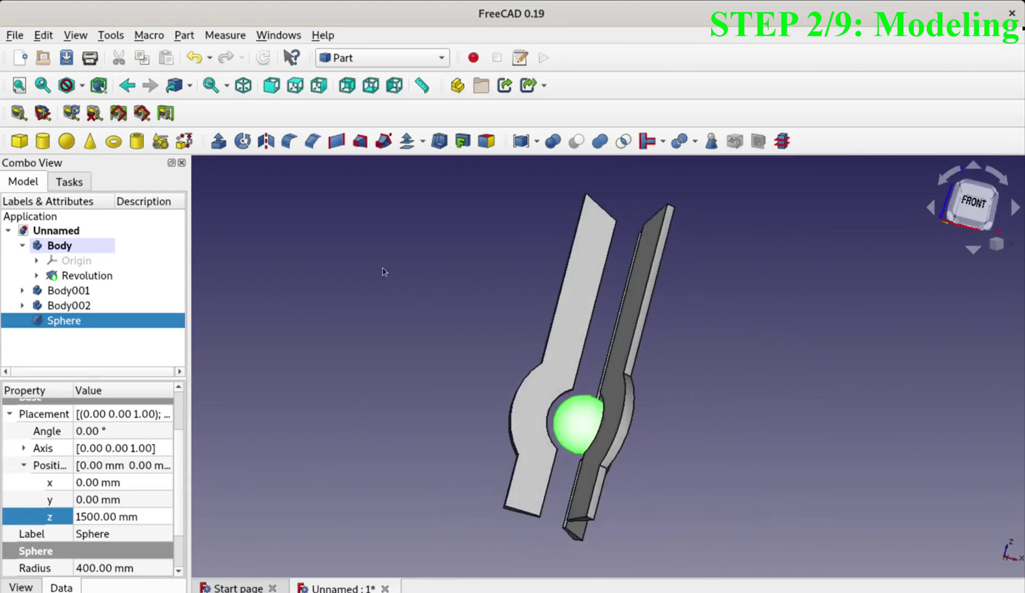
{"action": "left_click", "coordinate": [287, 85]}
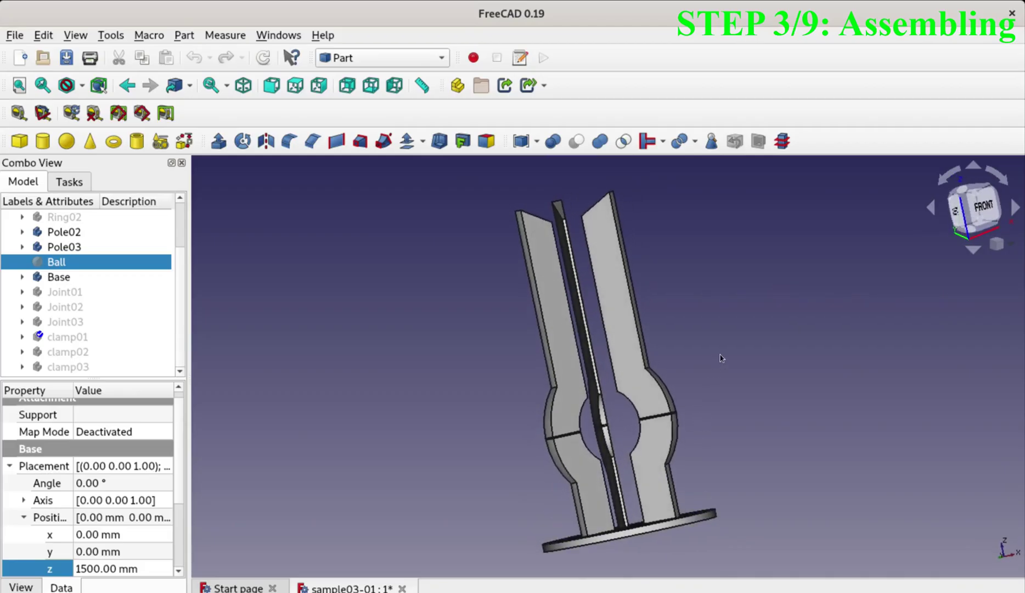
- Show Joint01 through Joint03 in the assembly
{"action": "scroll", "coordinate": [581, 461], "scroll_direction": "up", "scroll_amount": 2}
{"action": "scroll", "coordinate": [565, 462], "scroll_direction": "up", "scroll_amount": 2}
{"action": "scroll", "coordinate": [559, 463], "scroll_direction": "up", "scroll_amount": 2}
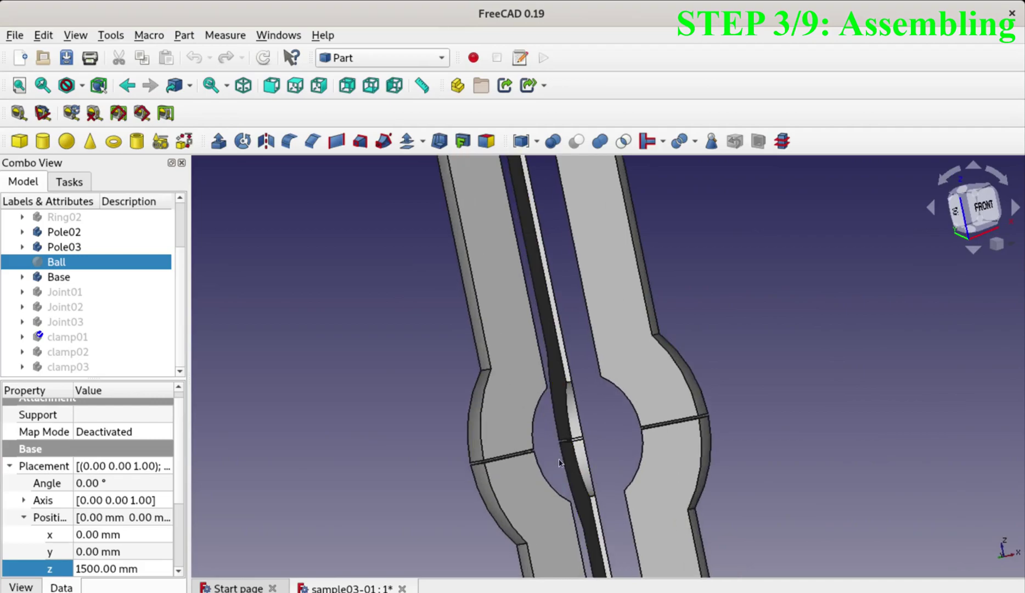
{"action": "scroll", "coordinate": [560, 463], "scroll_direction": "up", "scroll_amount": 2}
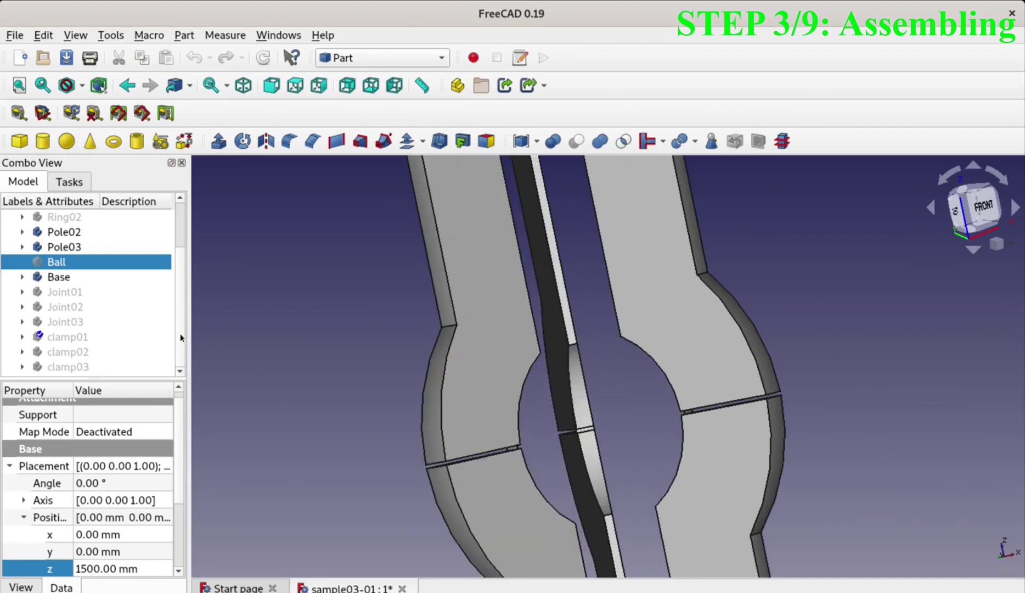
{"action": "left_click", "coordinate": [101, 295]}
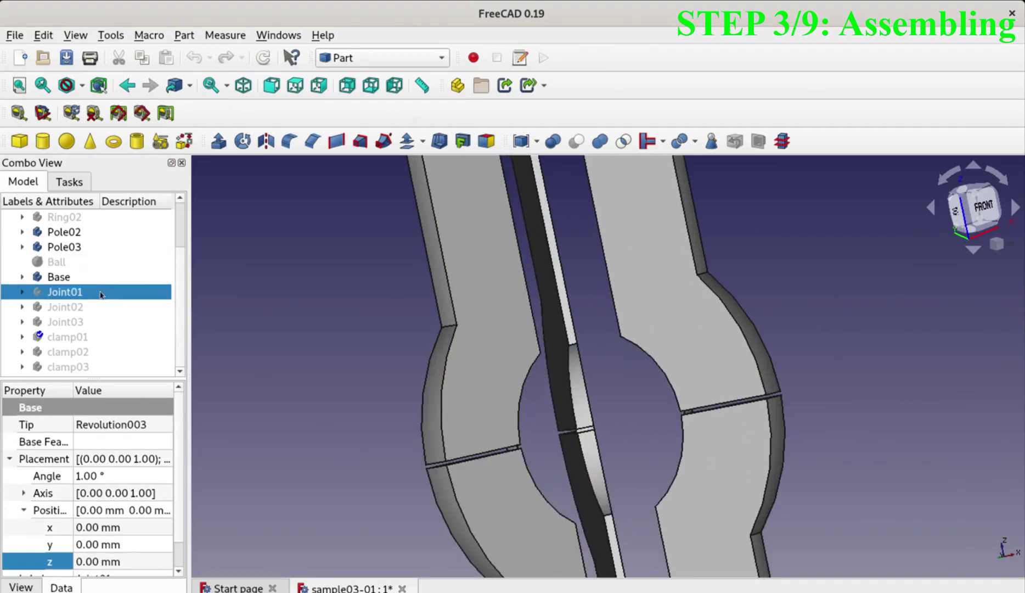
{"action": "left_click", "coordinate": [100, 321], "text": "shift"}
{"action": "right_click", "coordinate": [100, 321]}
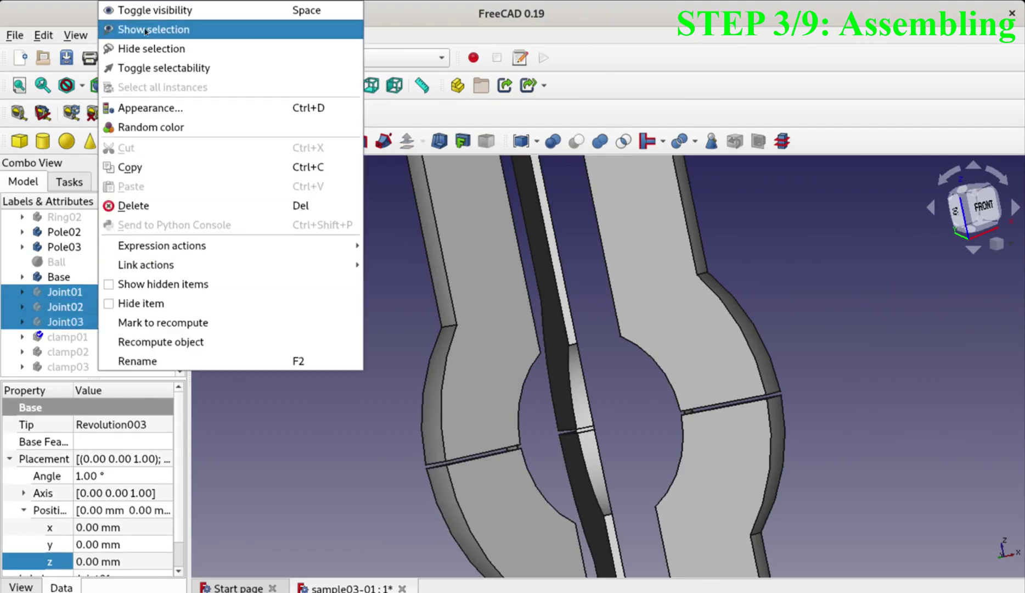
{"action": "left_click", "coordinate": [145, 31]}
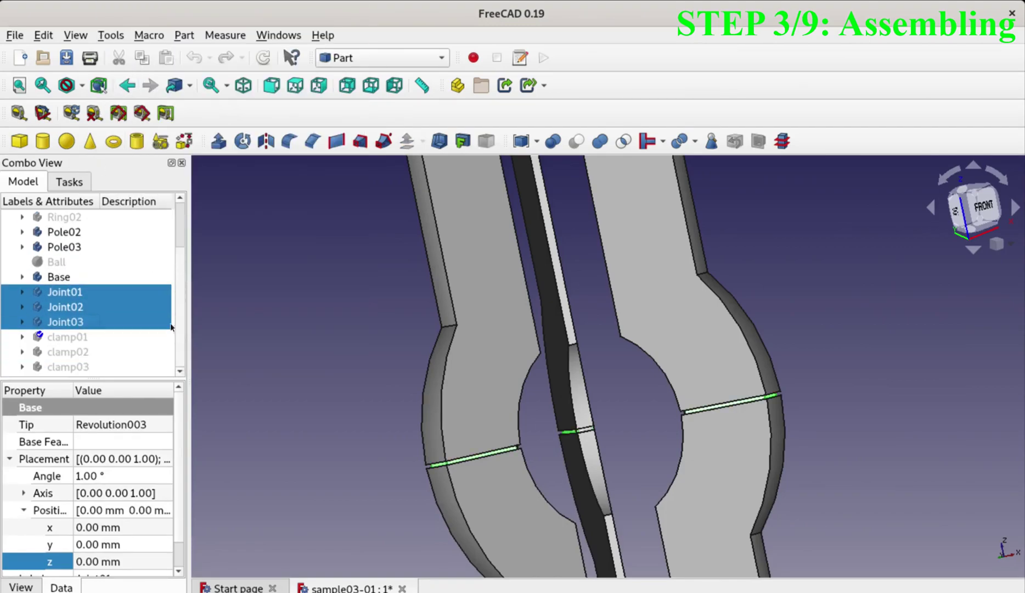
- Show clamp01 through clamp03 and the Ball
{"action": "left_click", "coordinate": [88, 338]}
{"action": "left_click", "coordinate": [88, 365], "text": "shift"}
{"action": "right_click", "coordinate": [87, 366]}
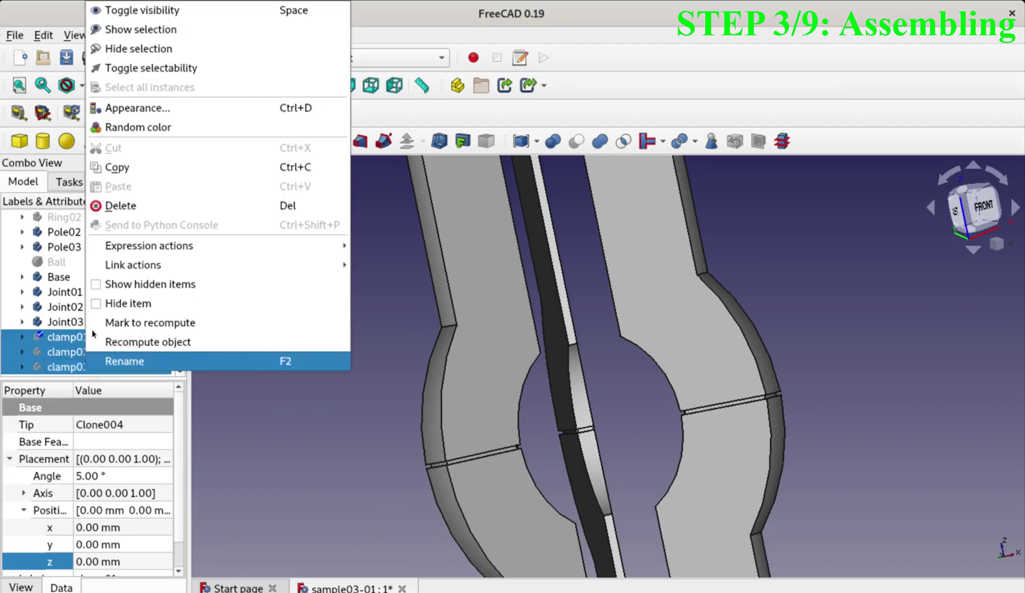
{"action": "left_click", "coordinate": [141, 30]}
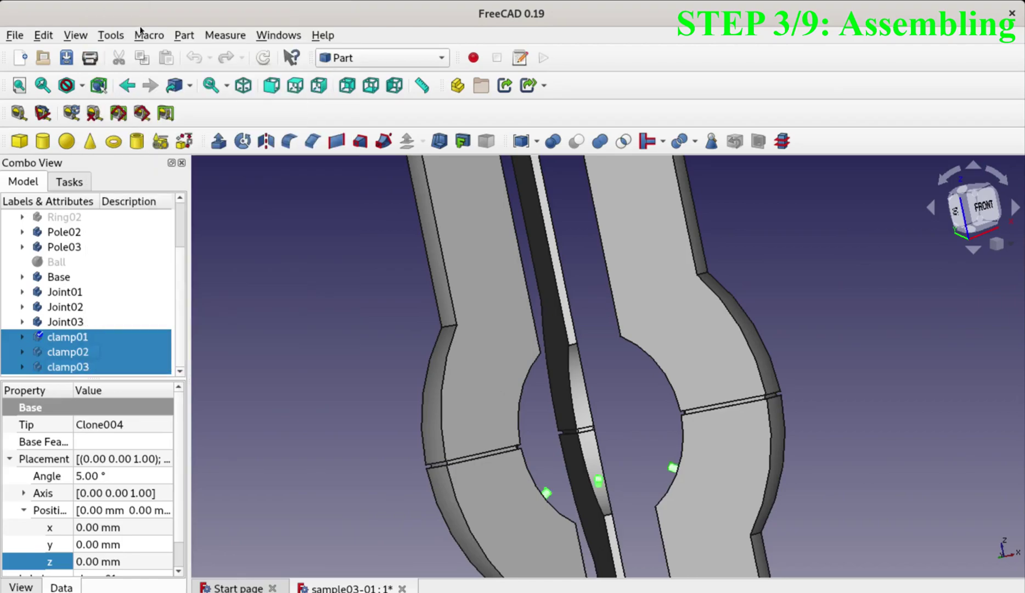
{"action": "left_click", "coordinate": [57, 262]}
{"action": "right_click", "coordinate": [62, 262]}
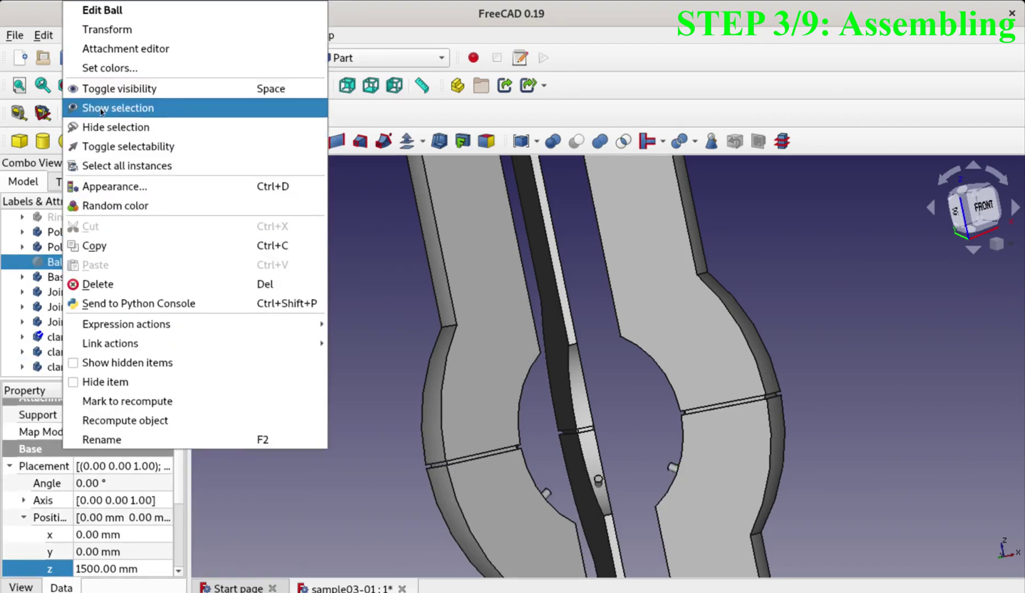
{"action": "left_click", "coordinate": [101, 108]}
- Pan and zoom the view up the poles to the seated ball
{"action": "middle_click_drag", "start_coordinate": [296, 278], "coordinate": [331, 496]}
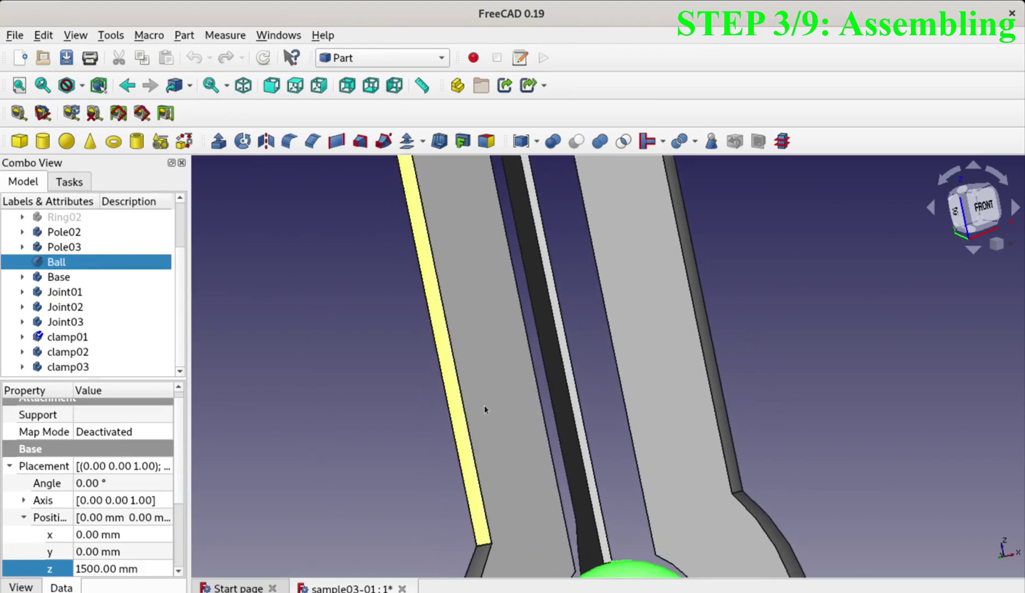
{"action": "scroll", "coordinate": [493, 393], "scroll_direction": "down", "scroll_amount": 2}
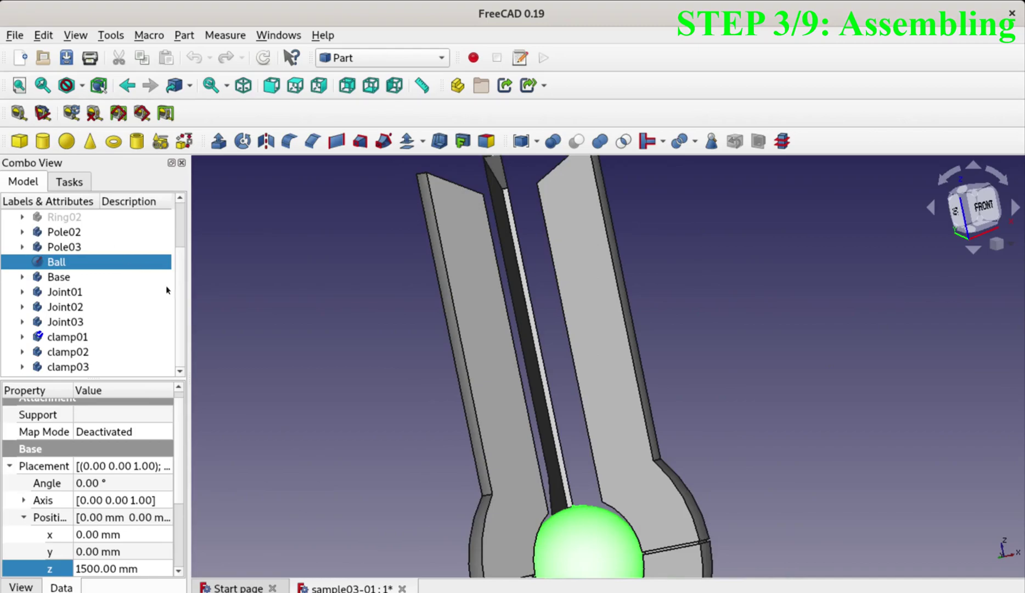
{"action": "scroll", "coordinate": [180, 302], "scroll_direction": "up", "scroll_amount": 2}
{"action": "left_click", "coordinate": [63, 260]}
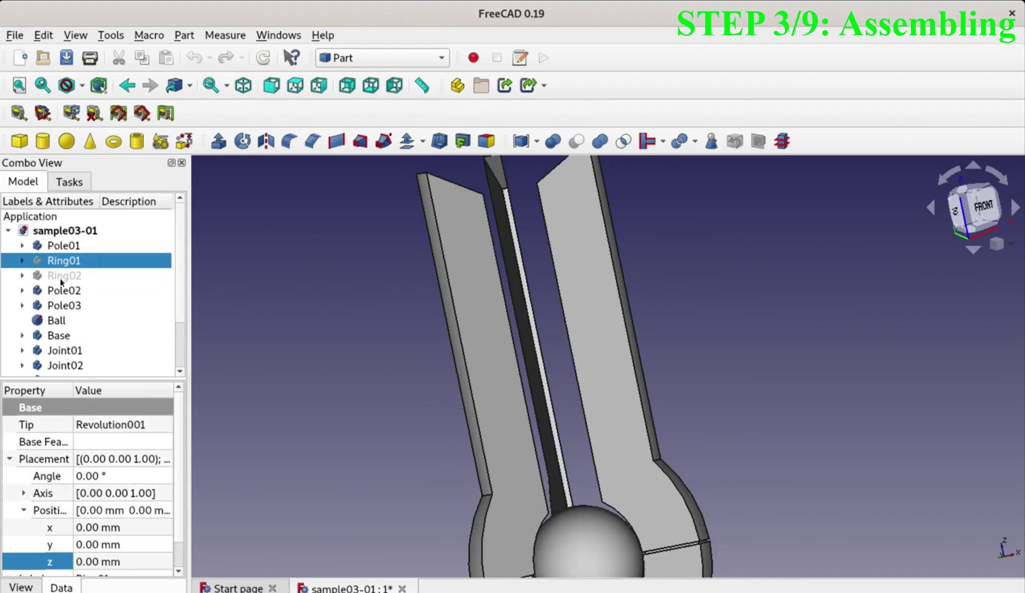
- Unhide Ring01 and Ring02 so the full clamp assembly is visible
{"action": "right_click", "coordinate": [61, 280]}
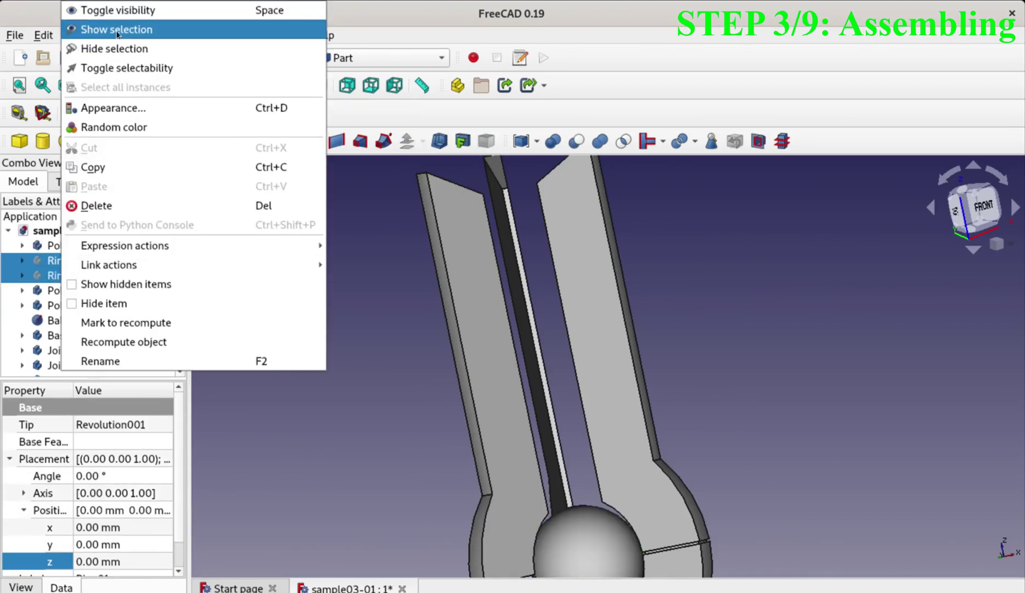
{"action": "left_click", "coordinate": [118, 31]}
{"action": "left_click", "coordinate": [371, 454]}
- Inspect the ball seated in the clamp arms, then fit the whole assembly from the front
{"action": "middle_click_drag", "start_coordinate": [430, 470], "coordinate": [530, 344]}
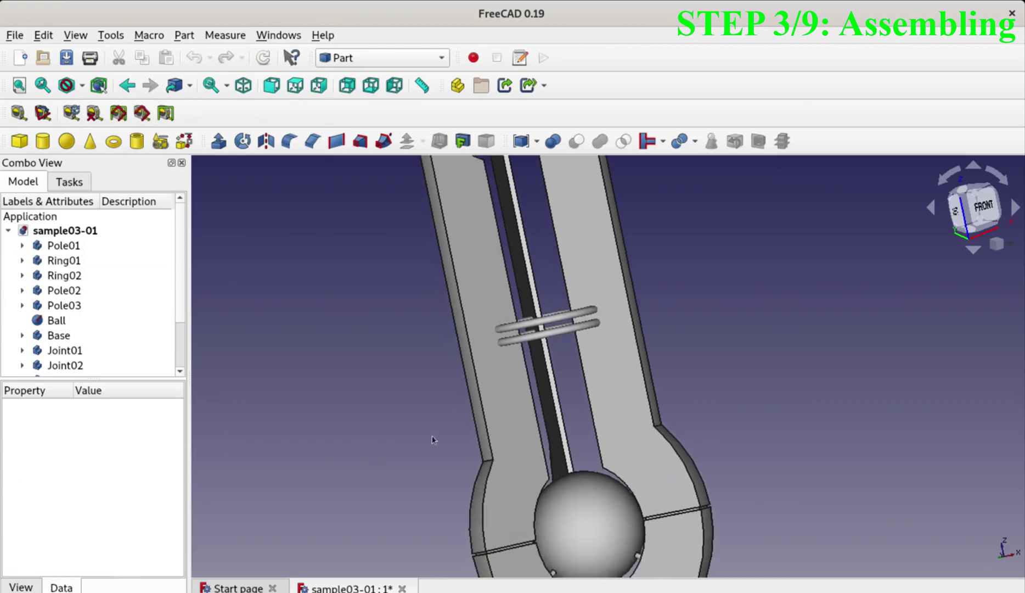
{"action": "scroll", "coordinate": [530, 347], "scroll_direction": "up", "scroll_amount": 2}
{"action": "scroll", "coordinate": [530, 347], "scroll_direction": "down", "scroll_amount": 2}
{"action": "scroll", "coordinate": [530, 348], "scroll_direction": "down", "scroll_amount": 1}
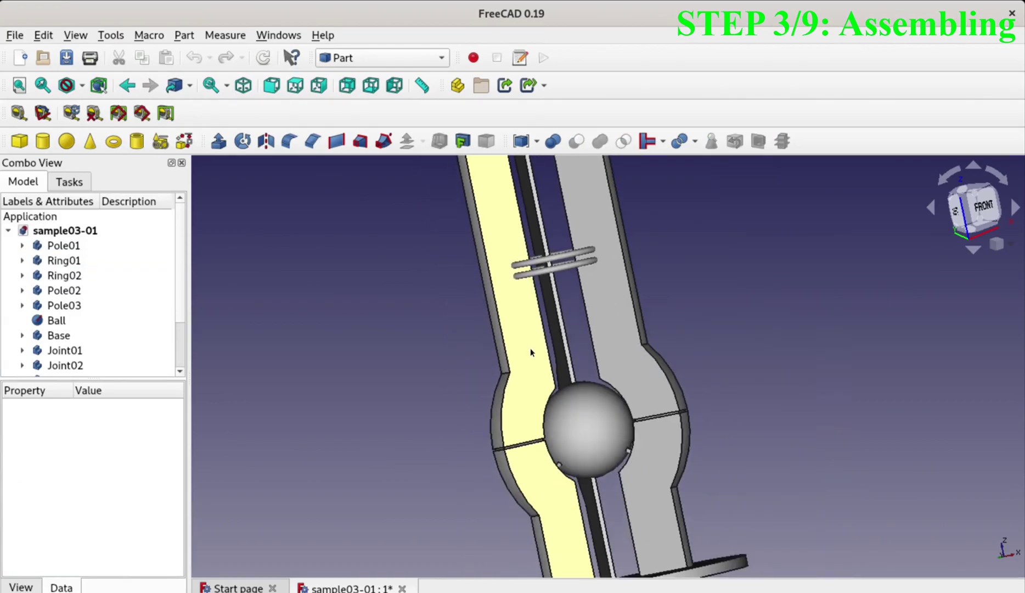
{"action": "scroll", "coordinate": [587, 367], "scroll_direction": "down", "scroll_amount": 2}
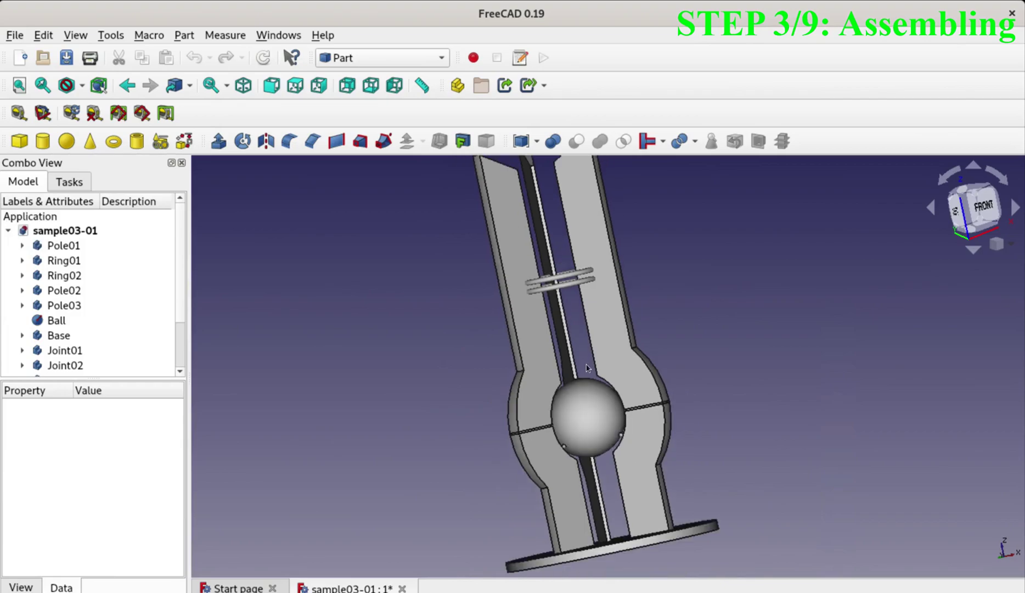
{"action": "mouse_move", "coordinate": [581, 395]}
{"action": "middle_mouse_down"}
{"action": "mouse_move", "coordinate": [643, 413]}
{"action": "mouse_move", "coordinate": [787, 394]}
{"action": "mouse_move", "coordinate": [814, 341]}
{"action": "mouse_move", "coordinate": [801, 354]}
{"action": "mouse_move", "coordinate": [572, 387]}
{"action": "mouse_move", "coordinate": [603, 409]}
{"action": "middle_mouse_up"}
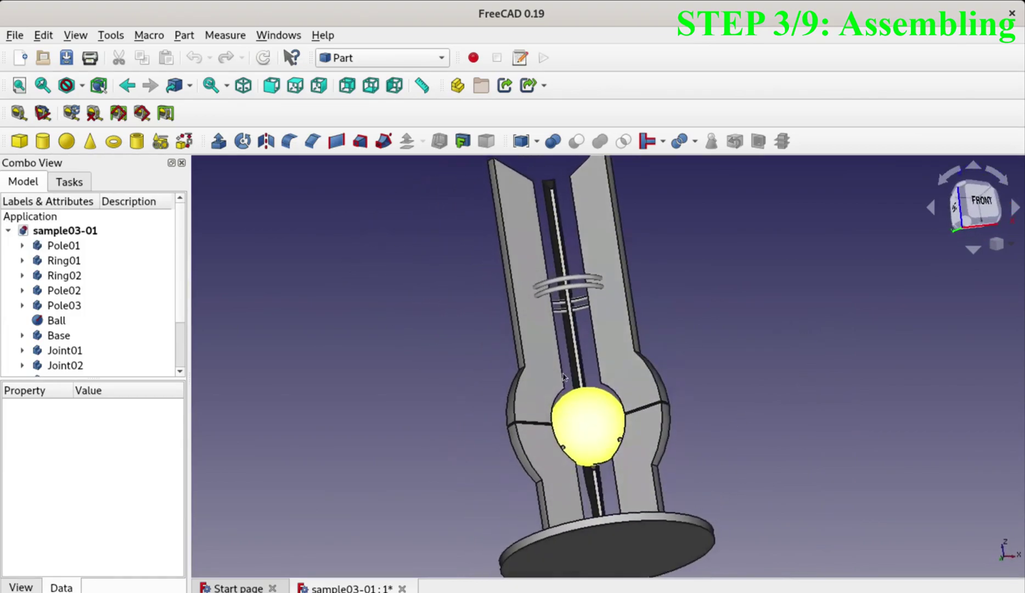
{"action": "scroll", "coordinate": [601, 412], "scroll_direction": "up", "scroll_amount": 1}
{"action": "scroll", "coordinate": [597, 420], "scroll_direction": "up", "scroll_amount": 2}
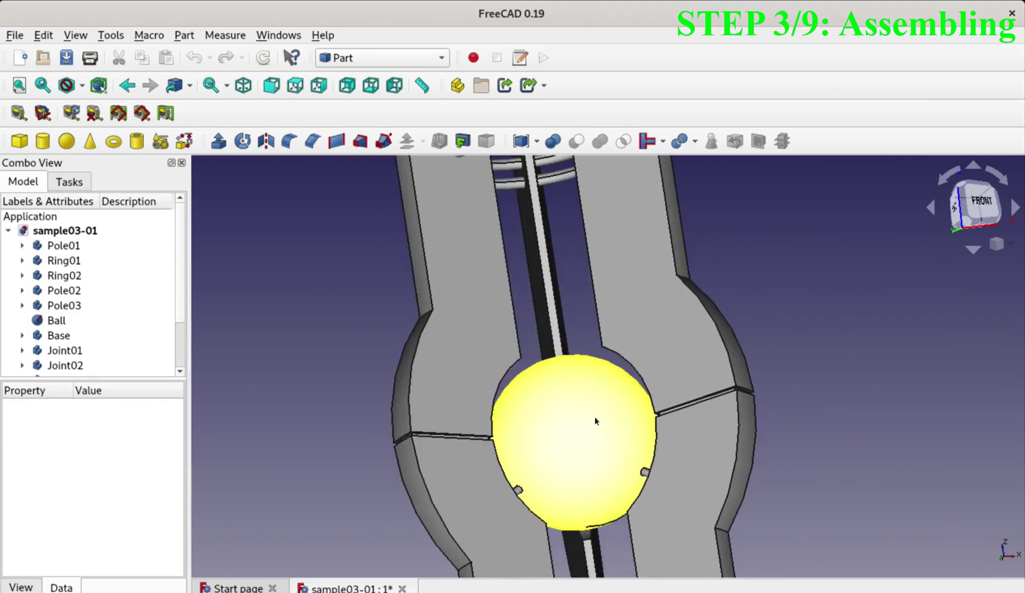
{"action": "scroll", "coordinate": [594, 415], "scroll_direction": "up", "scroll_amount": 1}
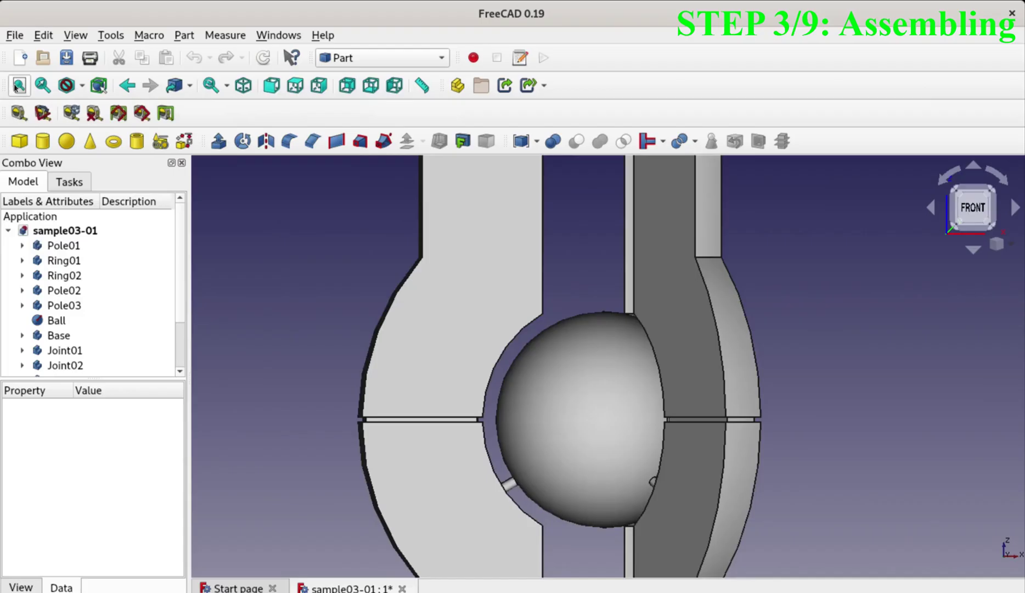
{"action": "left_click", "coordinate": [20, 85]}
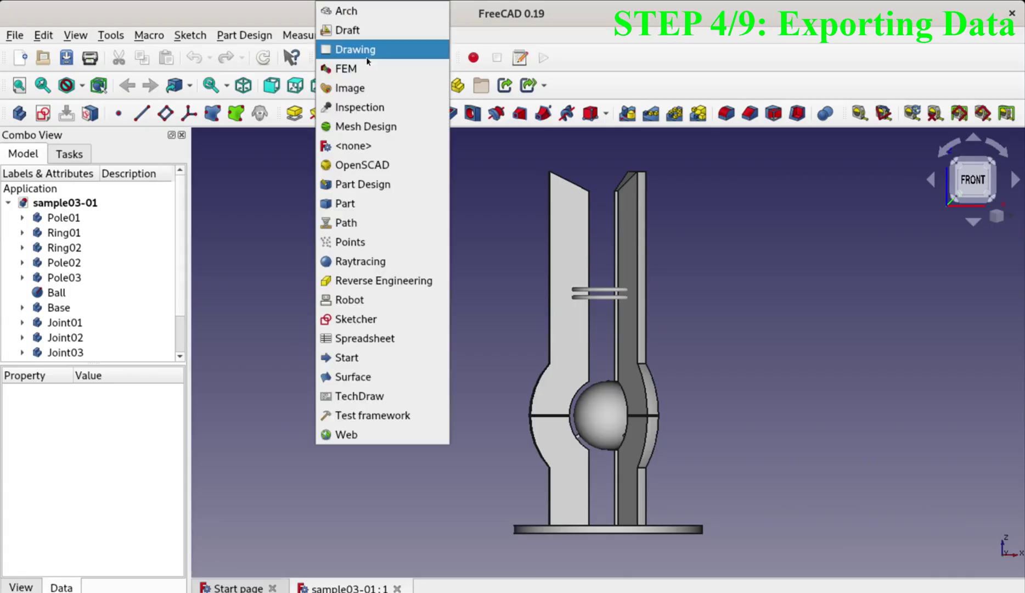
- In Mesh Design, create mesh copies of every part from Pole01 through clamp03
{"action": "left_click", "coordinate": [373, 125]}
{"action": "left_click", "coordinate": [166, 221]}
{"action": "scroll", "coordinate": [184, 230], "scroll_direction": "down", "scroll_amount": 1}
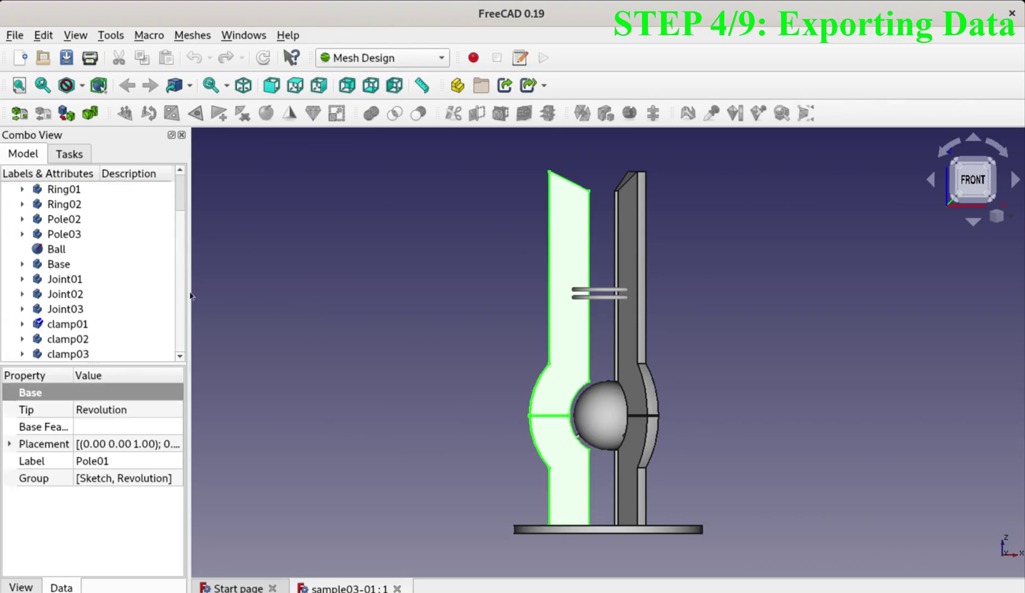
{"action": "left_click", "coordinate": [93, 354], "text": "shift"}
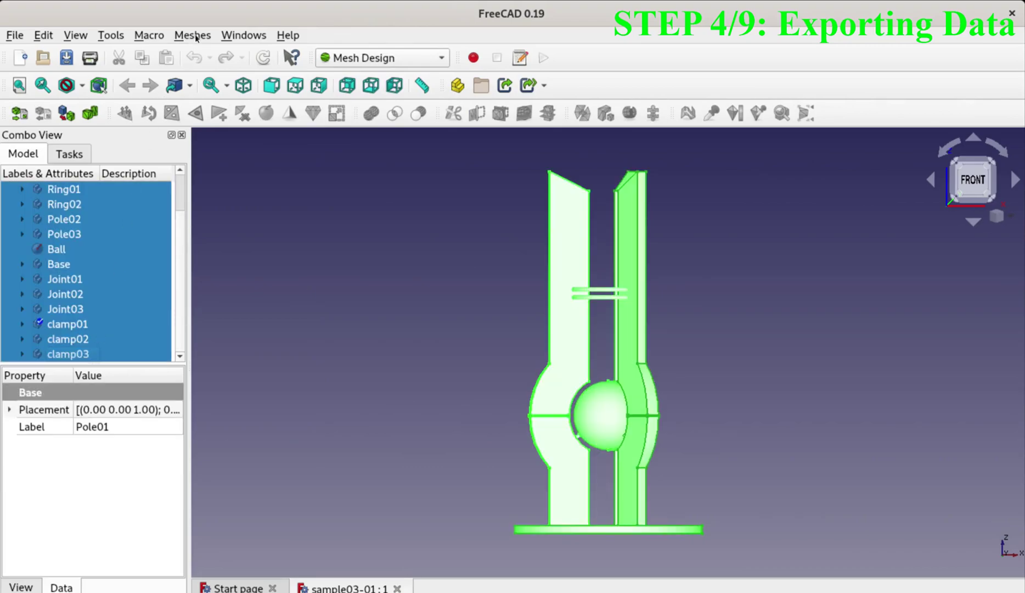
{"action": "left_click", "coordinate": [196, 37]}
{"action": "left_click", "coordinate": [215, 99]}
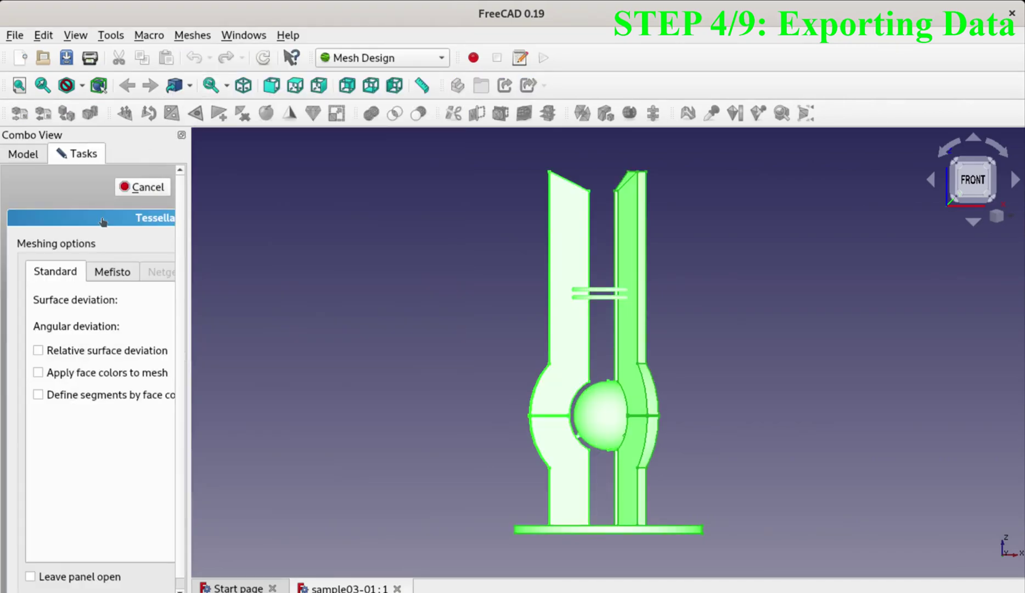
{"action": "left_click", "coordinate": [103, 219]}
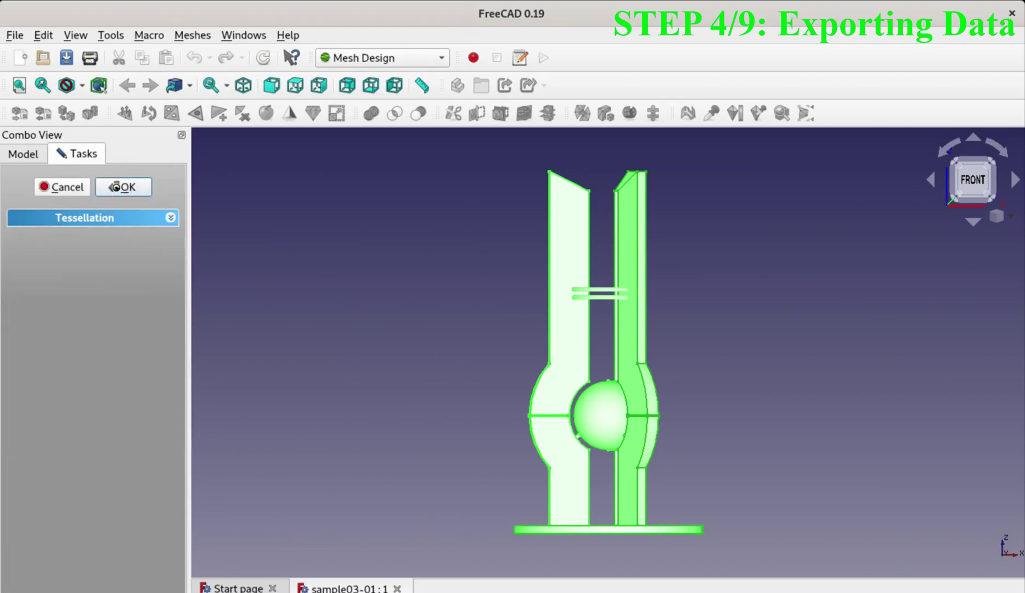
{"action": "left_click", "coordinate": [115, 187]}
- Hide the original solid parts, Base through clamp03
{"action": "left_click", "coordinate": [141, 248]}
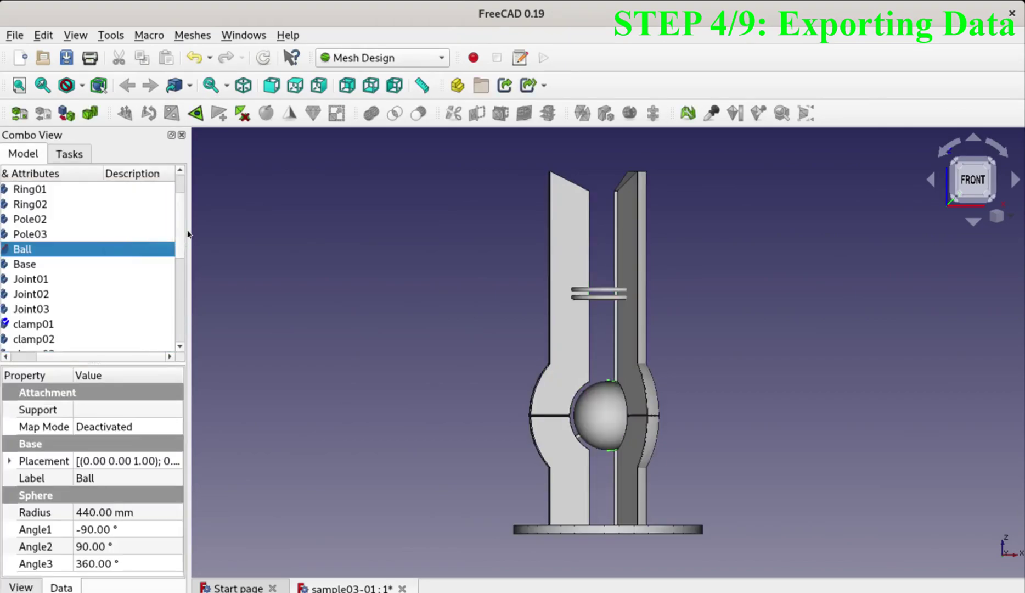
{"action": "left_click_drag", "start_coordinate": [179, 248], "coordinate": [192, 214]}
{"action": "left_click_drag", "start_coordinate": [97, 356], "coordinate": [44, 356]}
{"action": "left_click", "coordinate": [66, 220]}
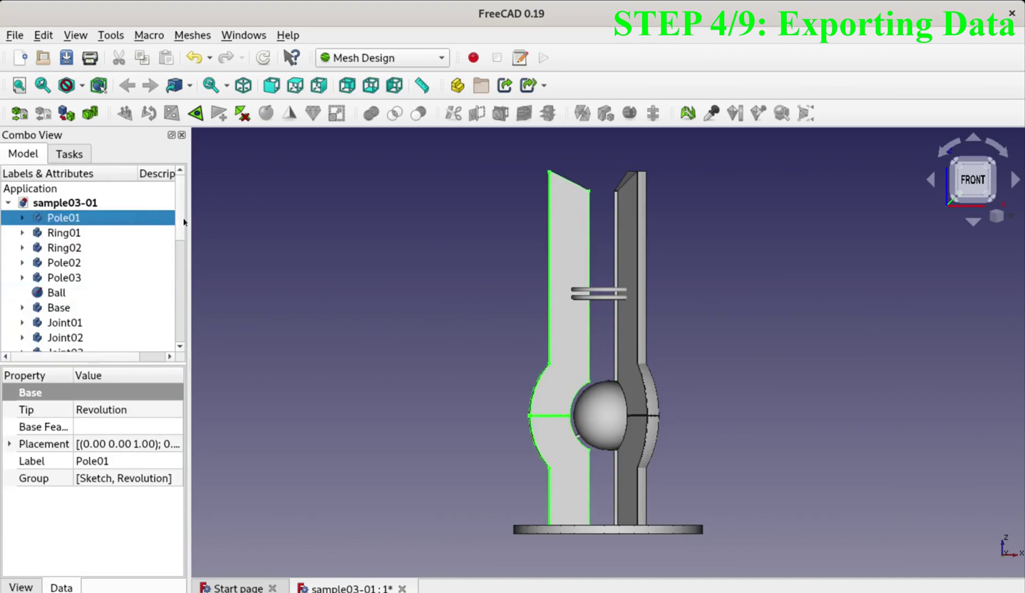
{"action": "scroll", "coordinate": [171, 265], "scroll_direction": "down", "scroll_amount": 3}
{"action": "left_click", "coordinate": [81, 278], "text": "shift"}
{"action": "right_click", "coordinate": [91, 245]}
{"action": "left_click", "coordinate": [142, 294]}
{"action": "left_click_drag", "start_coordinate": [176, 273], "coordinate": [177, 301]}
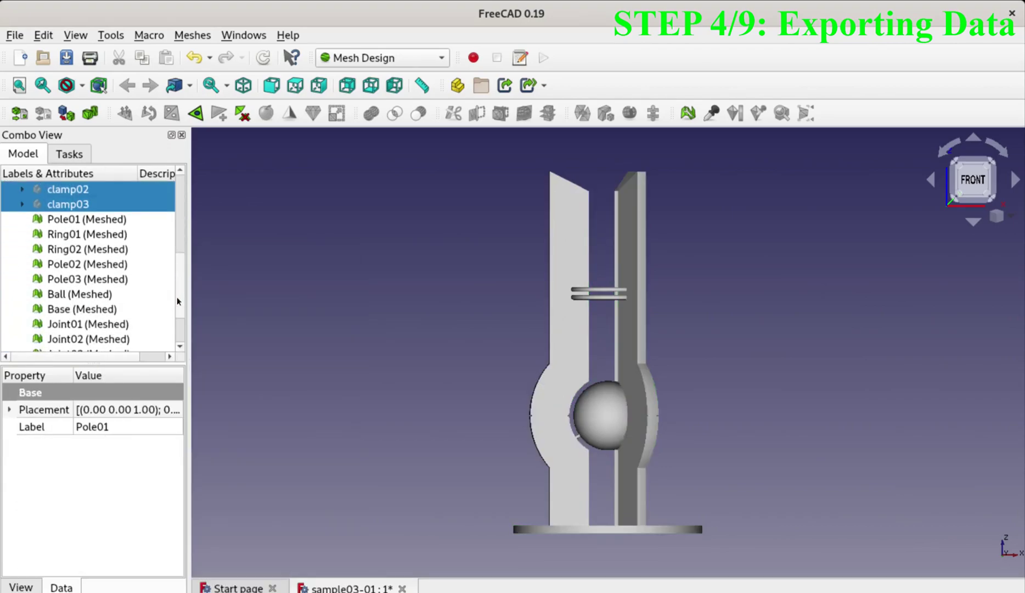
- Select the Pole01, Pole02 and Pole03 meshes for export
{"action": "left_click", "coordinate": [114, 219]}
{"action": "left_click", "coordinate": [114, 234]}
{"action": "scroll", "coordinate": [176, 271], "scroll_direction": "down", "scroll_amount": 2}
{"action": "scroll", "coordinate": [177, 271], "scroll_direction": "up", "scroll_amount": 2}
{"action": "left_click", "coordinate": [96, 220]}
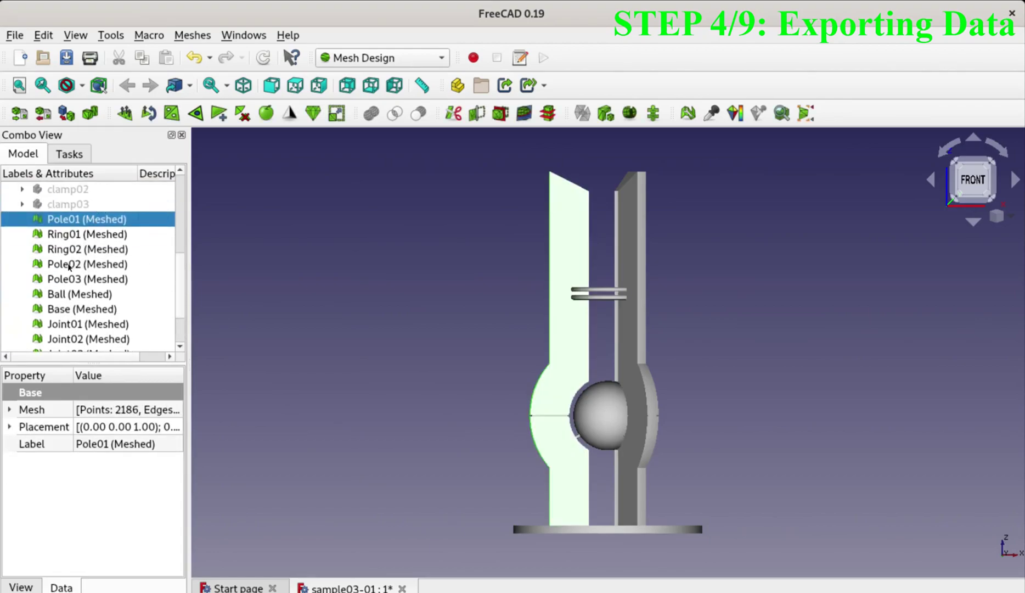
{"action": "left_click", "coordinate": [70, 266], "text": "ctrl"}
{"action": "left_click", "coordinate": [15, 35]}
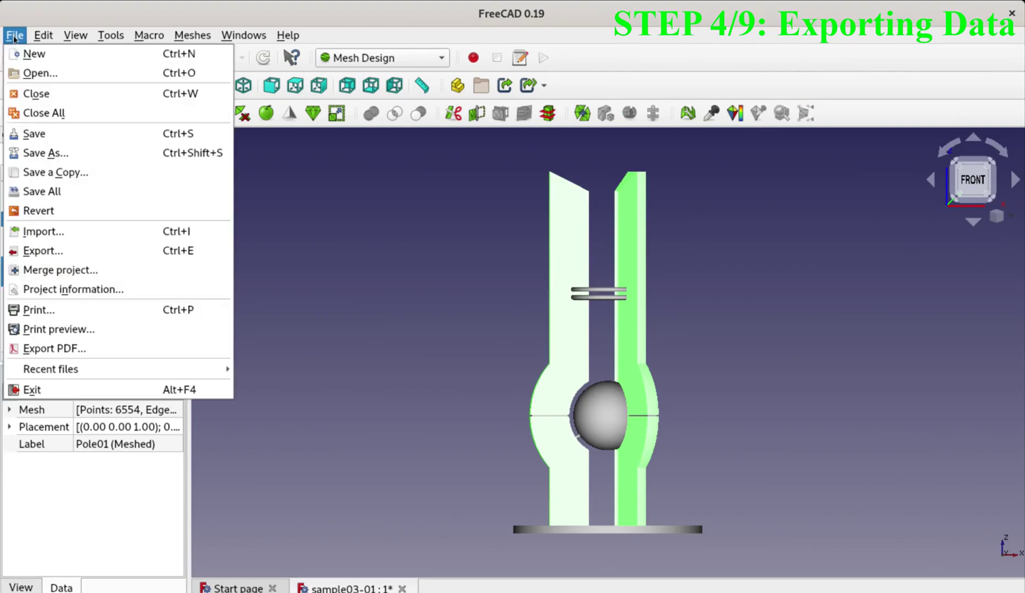
- Export the three pole meshes in STL format as poles.stl
{"action": "left_click", "coordinate": [65, 250]}
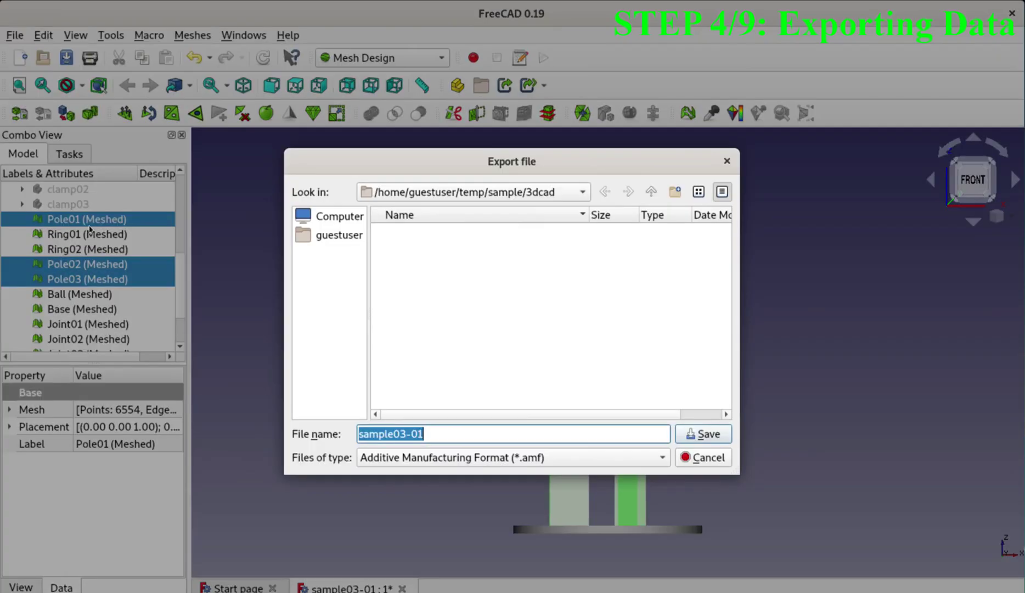
{"action": "left_click", "coordinate": [664, 459]}
{"action": "left_click", "coordinate": [405, 569]}
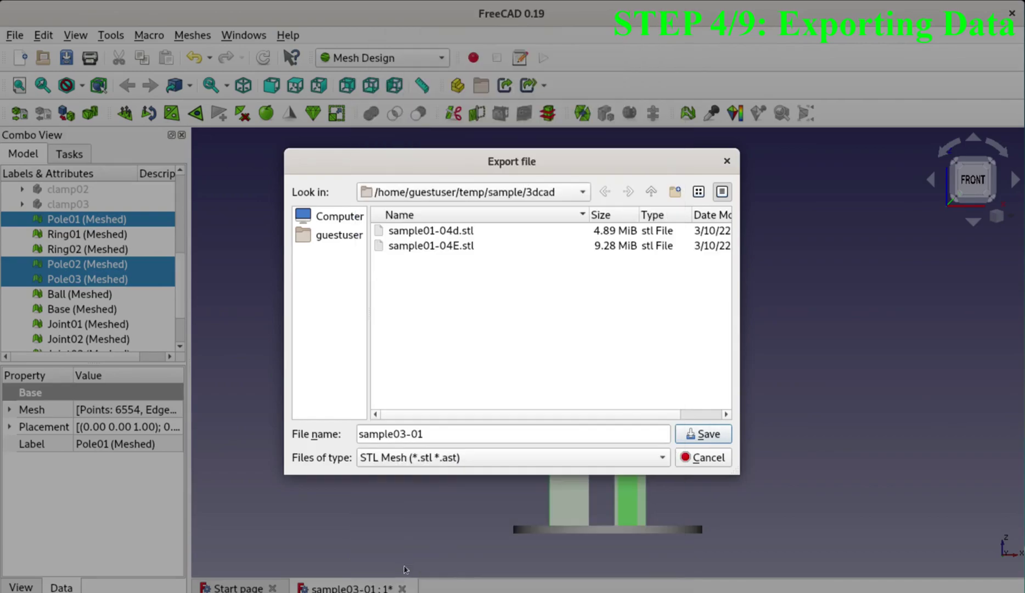
{"action": "left_click_drag", "start_coordinate": [454, 435], "coordinate": [368, 417]}
{"action": "type", "text": "poles"}
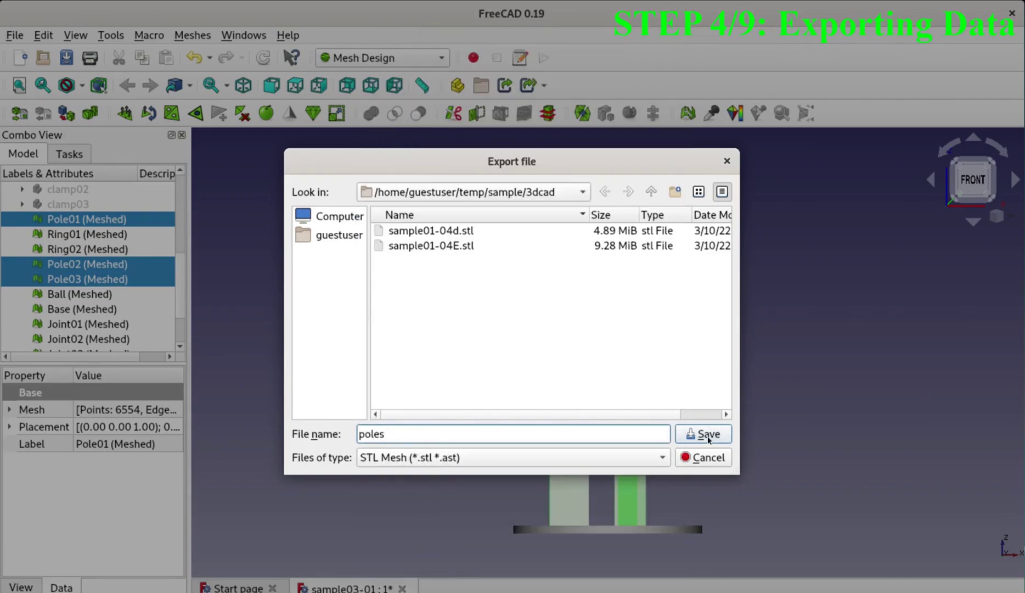
{"action": "left_click", "coordinate": [708, 434]}
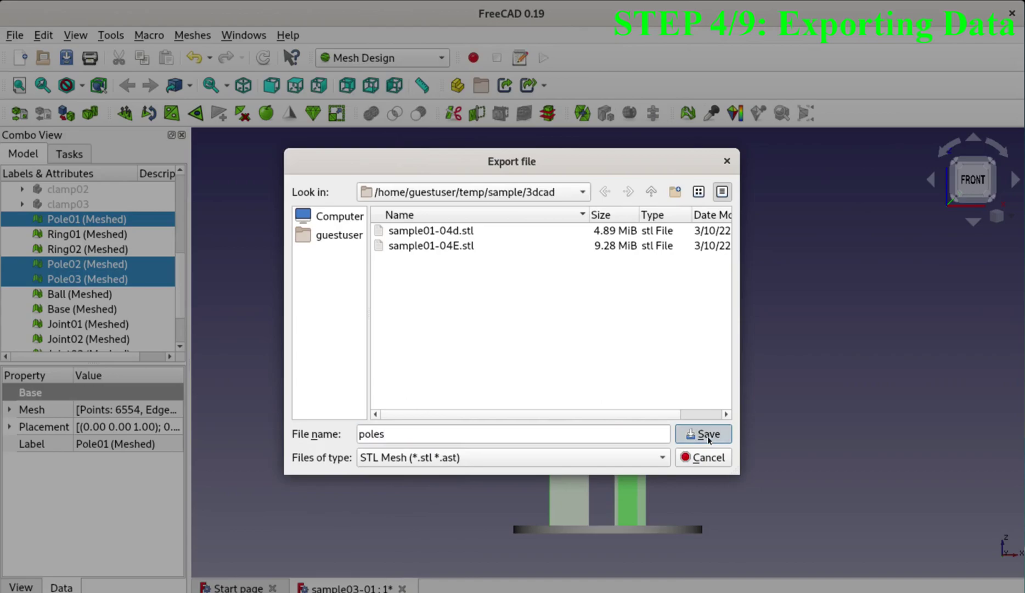
- Export the Ring01 and Ring02 meshes as rings.stl
{"action": "left_click", "coordinate": [70, 235]}
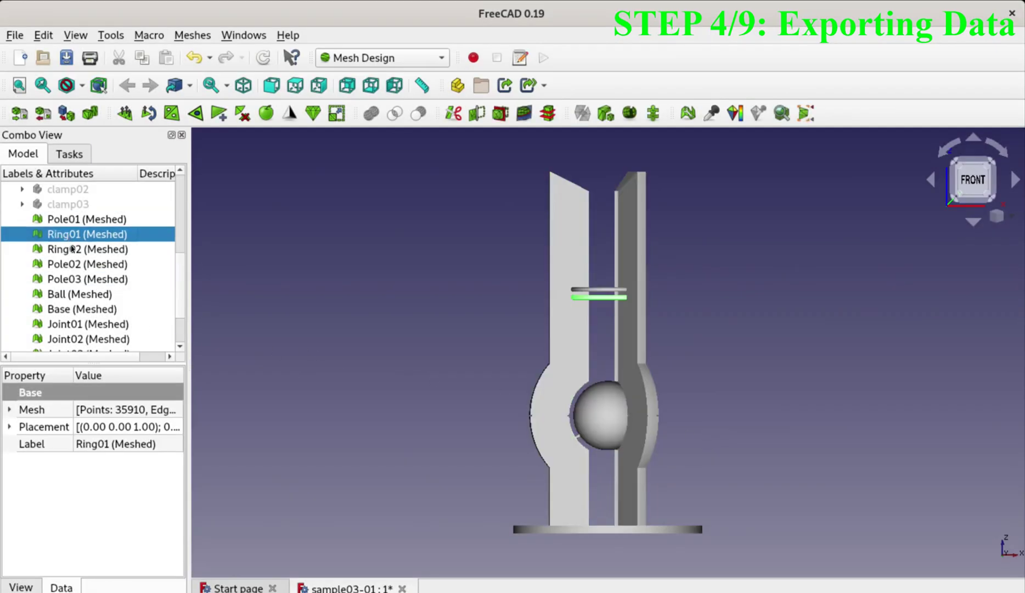
{"action": "left_click", "coordinate": [71, 248], "text": "ctrl"}
{"action": "left_click", "coordinate": [17, 33]}
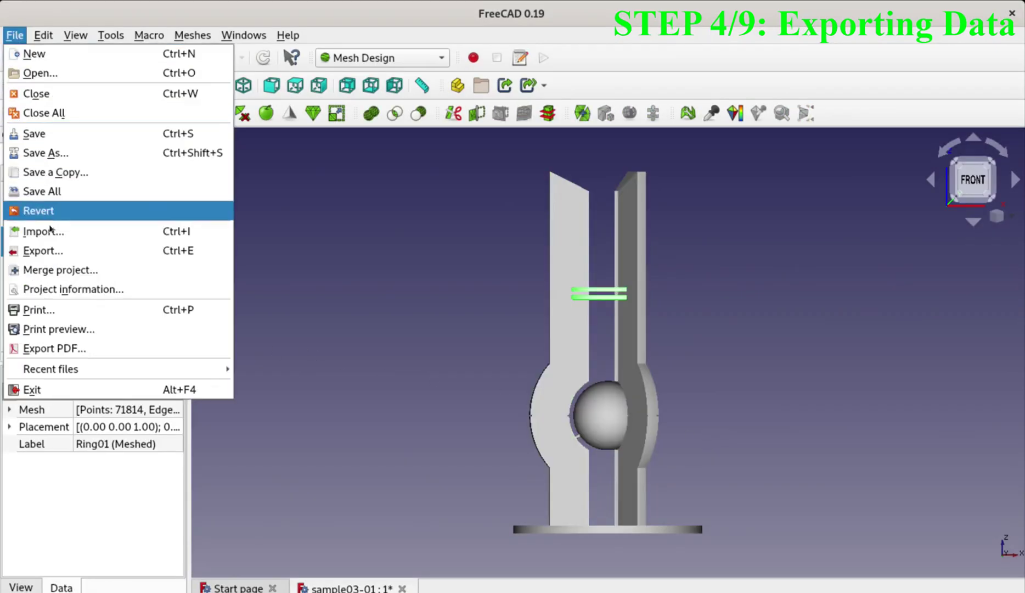
{"action": "left_click", "coordinate": [60, 258]}
{"action": "left_click", "coordinate": [385, 433]}
{"action": "key", "text": "BackSpace"}
{"action": "key", "text": "BackSpace"}
{"action": "key", "text": "BackSpace"}
{"action": "type", "text": "ng"}
{"action": "left_click", "coordinate": [707, 433]}
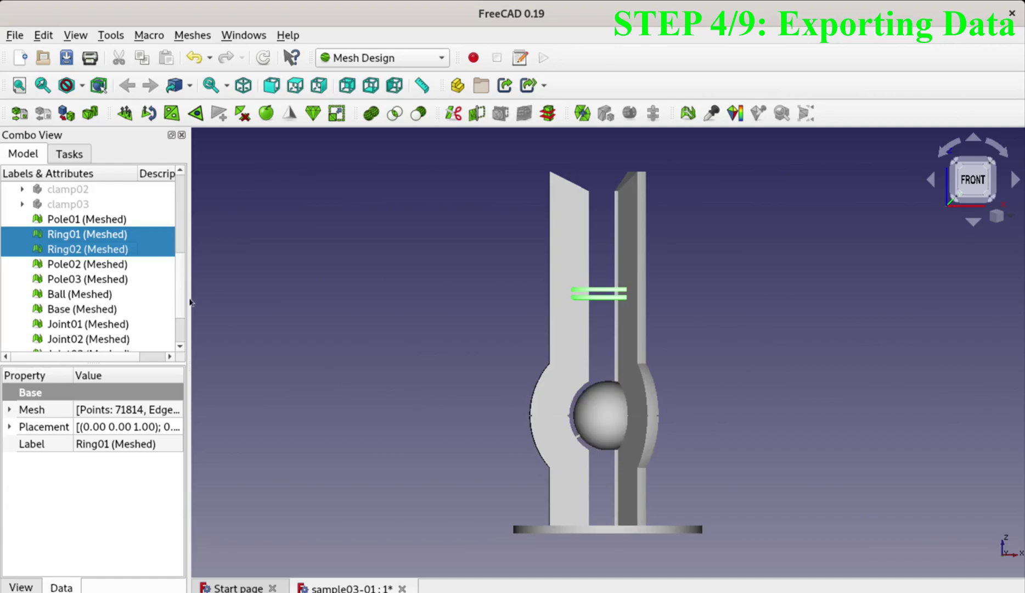
- Export the Ball mesh as ball.stl
{"action": "scroll", "coordinate": [181, 312], "scroll_direction": "down", "scroll_amount": 1}
{"action": "left_click", "coordinate": [63, 268]}
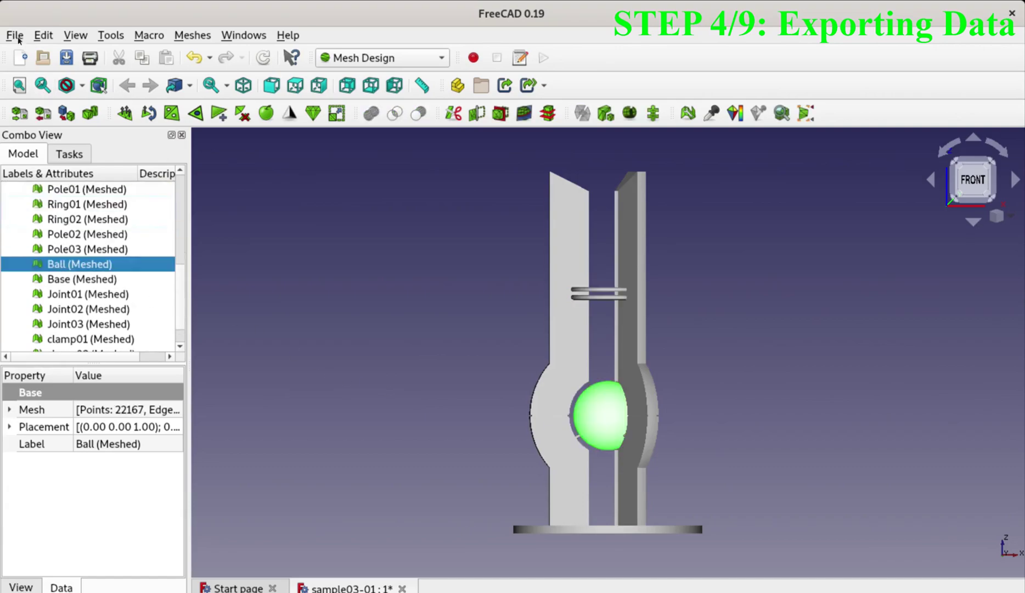
{"action": "left_click", "coordinate": [19, 38]}
{"action": "left_click", "coordinate": [44, 250]}
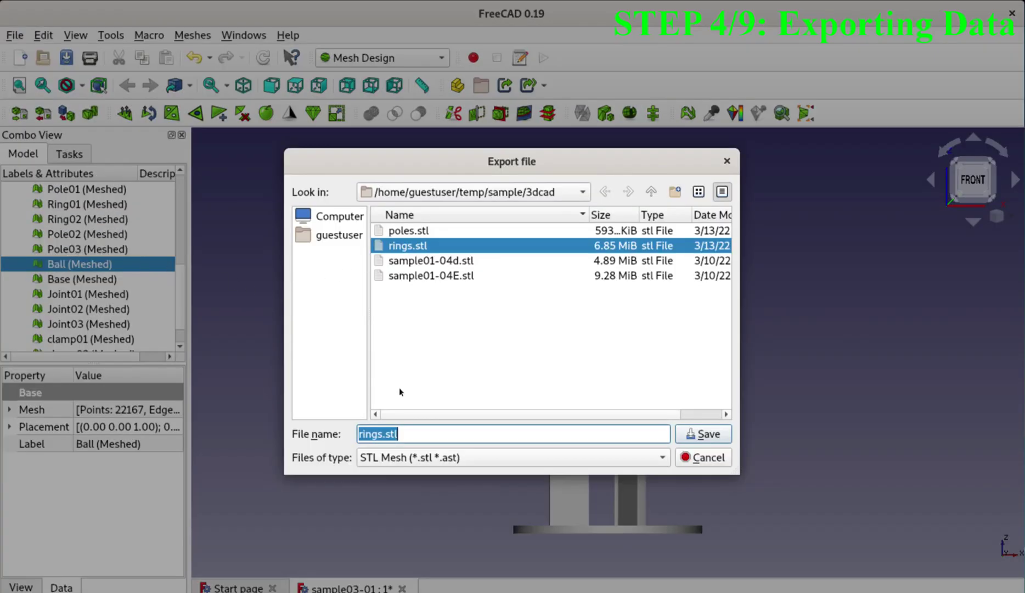
{"action": "double_click", "coordinate": [385, 433]}
{"action": "key", "text": "BackSpace"}
{"action": "key", "text": "BackSpace"}
{"action": "key", "text": "BackSpace"}
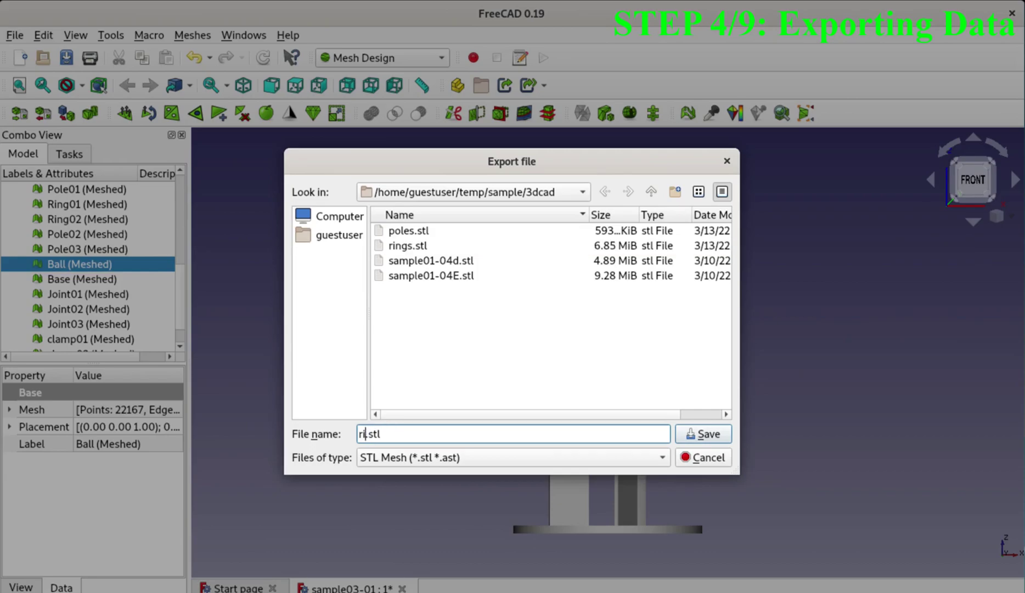
{"action": "left_click", "coordinate": [709, 434]}
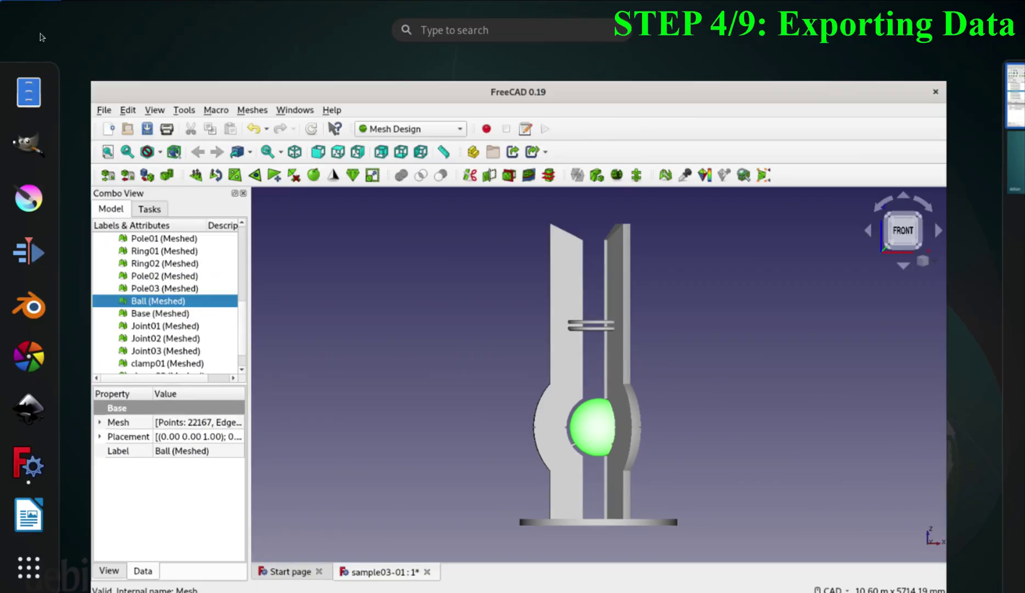
- In Files, check temp/sample/3dcad/mesh-data for ball.stl, poles.stl and rings.stl
{"action": "left_click", "coordinate": [28, 92]}
{"action": "double_click", "coordinate": [175, 282]}
{"action": "double_click", "coordinate": [182, 96]}
{"action": "double_click", "coordinate": [181, 128]}
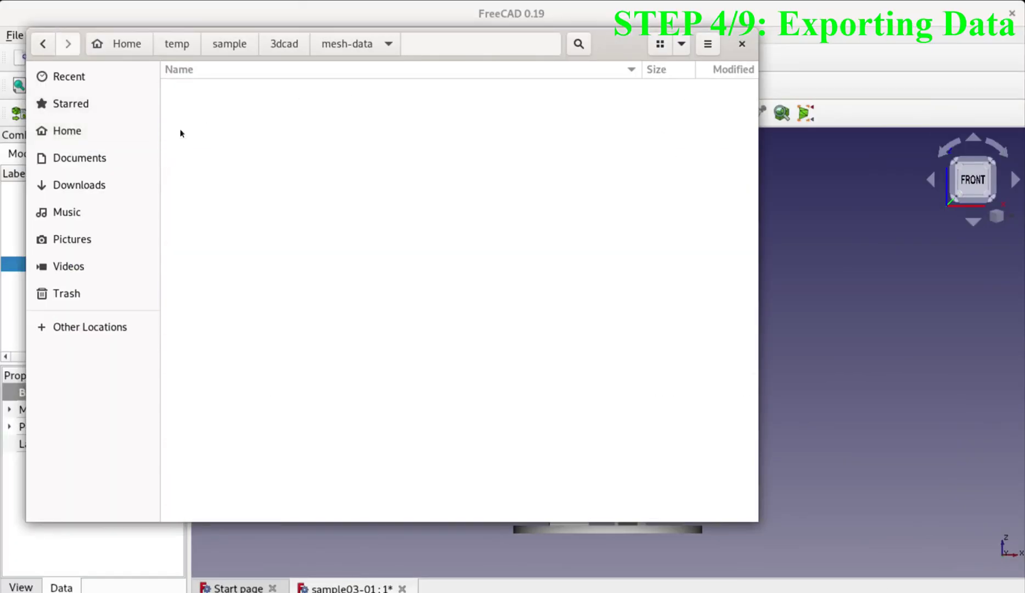
{"action": "left_click", "coordinate": [204, 104]}
{"action": "left_click", "coordinate": [204, 167], "text": "shift"}
{"action": "left_click", "coordinate": [261, 207]}
{"action": "key", "text": "ctrl+w"}
- Quit FreeCAD and launch Blender
{"action": "left_click", "coordinate": [16, 34]}
{"action": "left_click", "coordinate": [36, 389]}
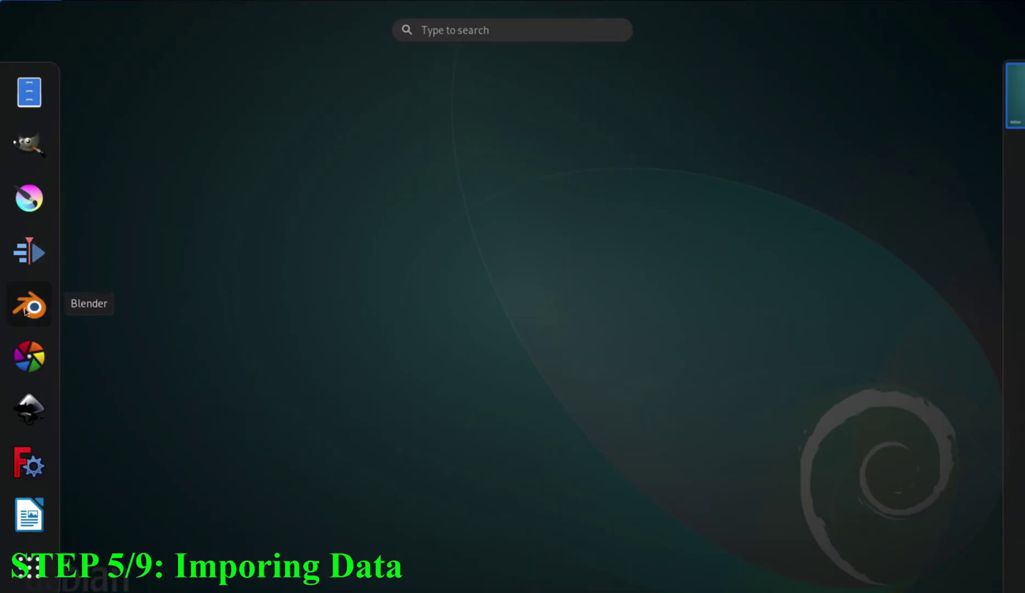
{"action": "left_click", "coordinate": [29, 303]}
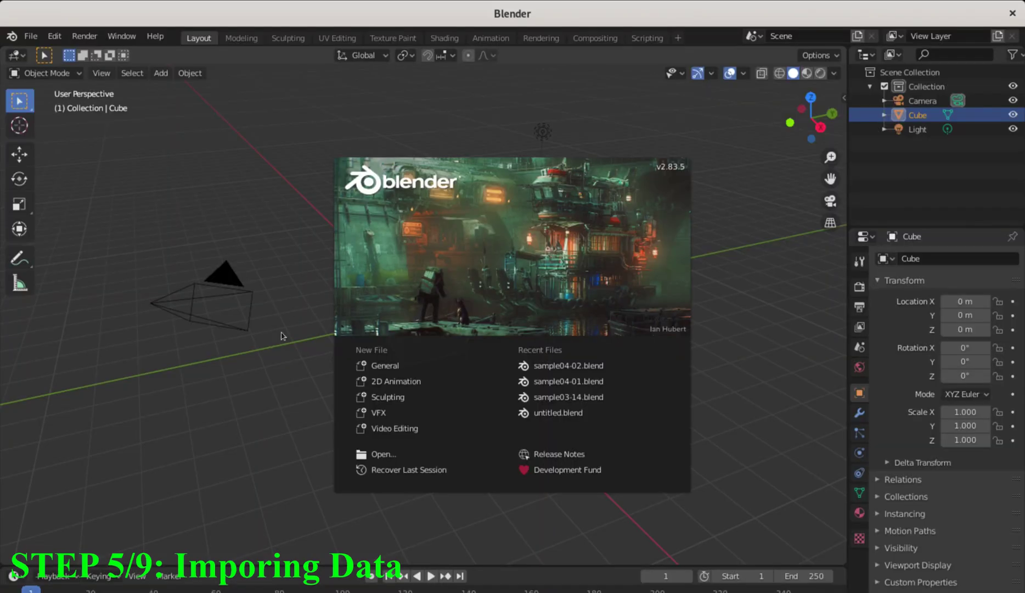
- Dismiss the welcome screen and delete the default cube
{"action": "left_click", "coordinate": [285, 336]}
{"action": "right_click", "coordinate": [342, 331]}
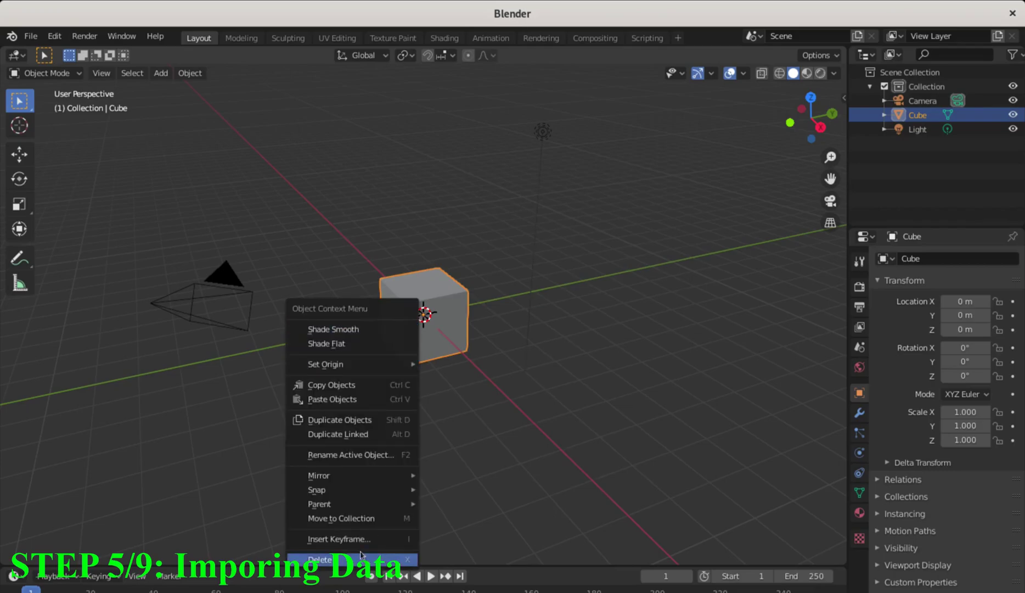
{"action": "left_click", "coordinate": [361, 557]}
- In the STL importer, select all seven files in temp/sample/3dcad/stl-files
{"action": "left_click", "coordinate": [30, 36]}
{"action": "mouse_move", "coordinate": [53, 228]}
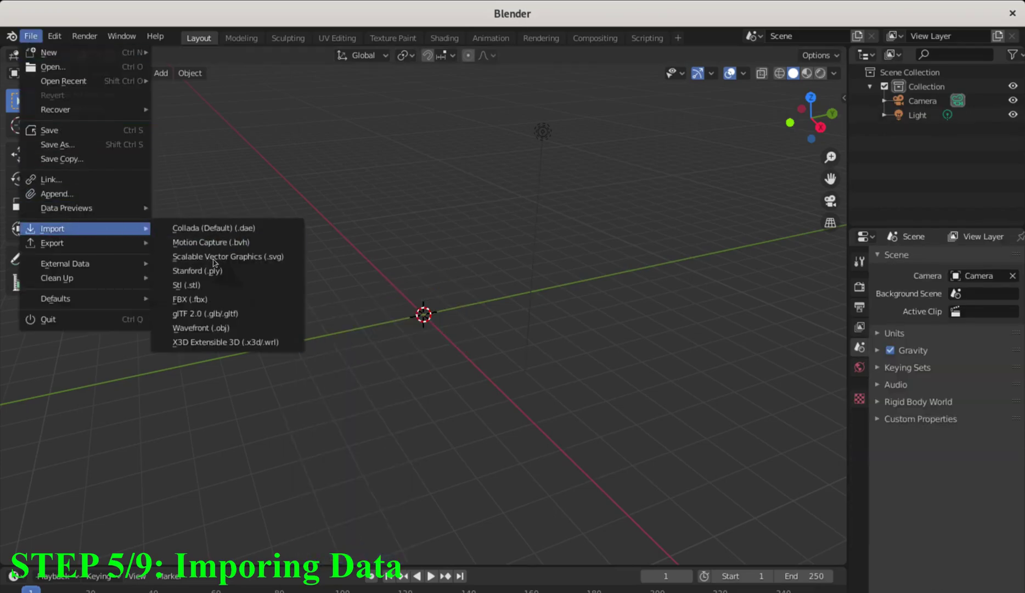
{"action": "left_click", "coordinate": [219, 284]}
{"action": "double_click", "coordinate": [336, 293]}
{"action": "double_click", "coordinate": [336, 195]}
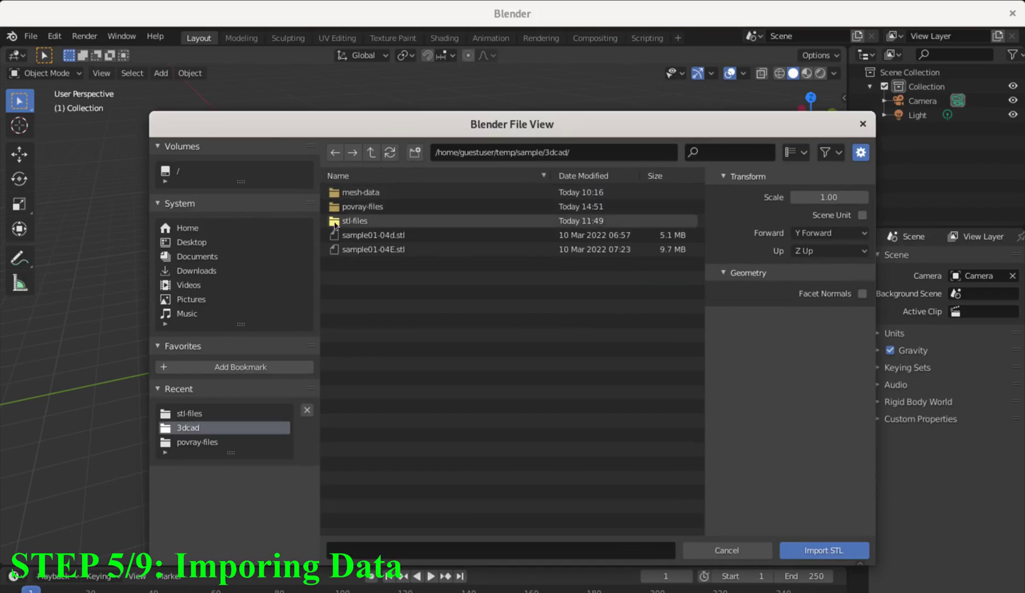
{"action": "double_click", "coordinate": [340, 220]}
{"action": "left_click", "coordinate": [347, 194]}
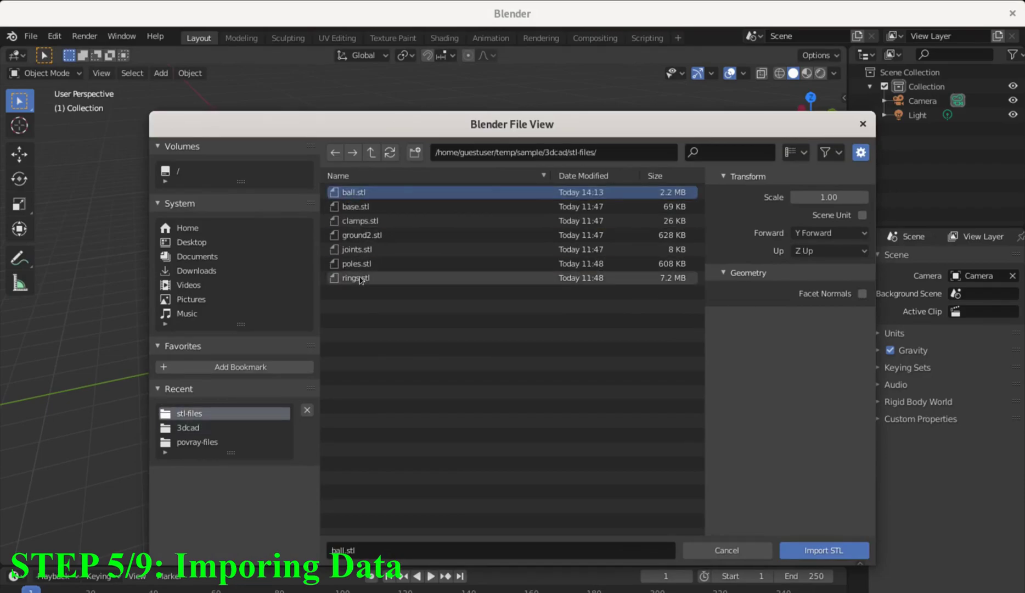
{"action": "left_click", "coordinate": [357, 277], "text": "shift"}
- Import the selected STL parts at a scale of 0.01
{"action": "left_click", "coordinate": [803, 198]}
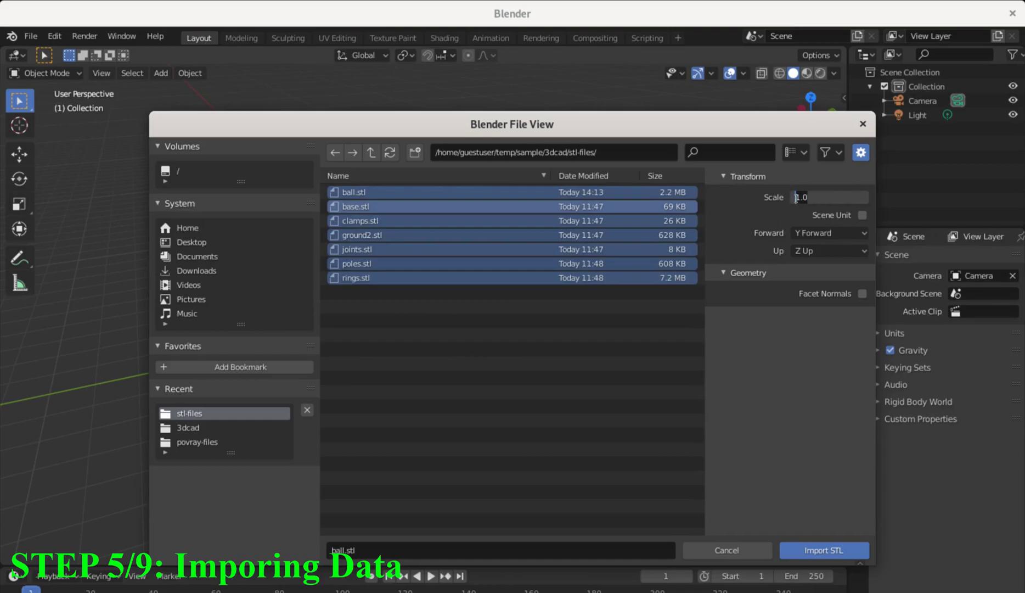
{"action": "type", "text": "0.01"}
{"action": "key", "text": "Return"}
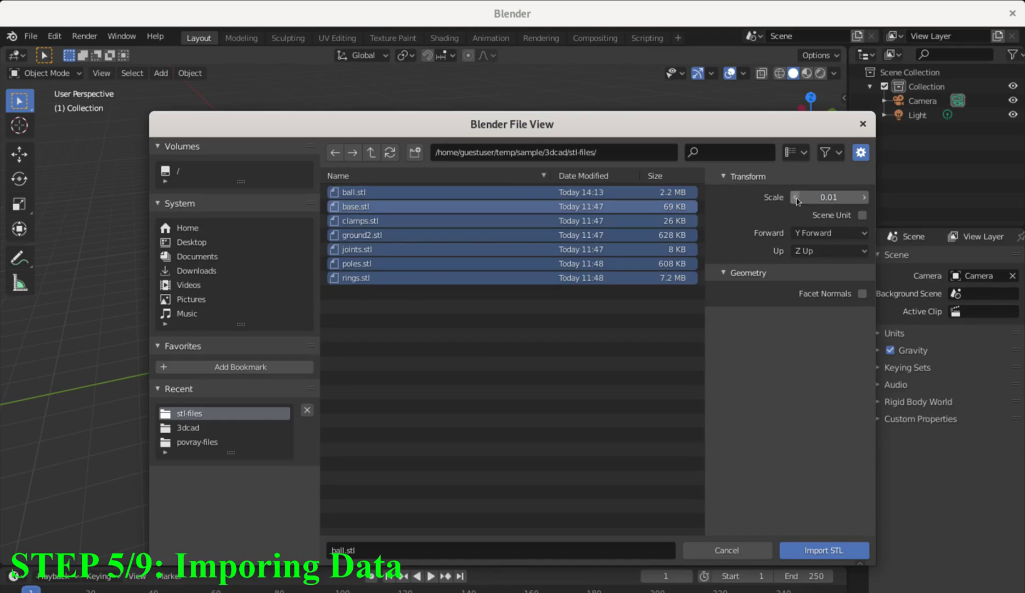
{"action": "left_click", "coordinate": [804, 548]}
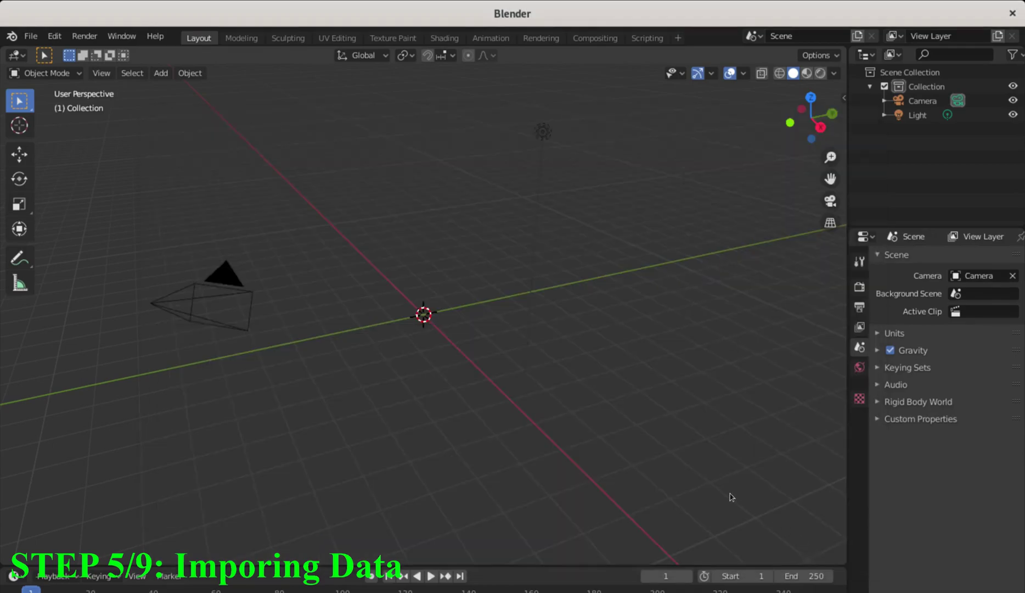
{"action": "scroll", "coordinate": [425, 356], "scroll_direction": "down", "scroll_amount": 3}
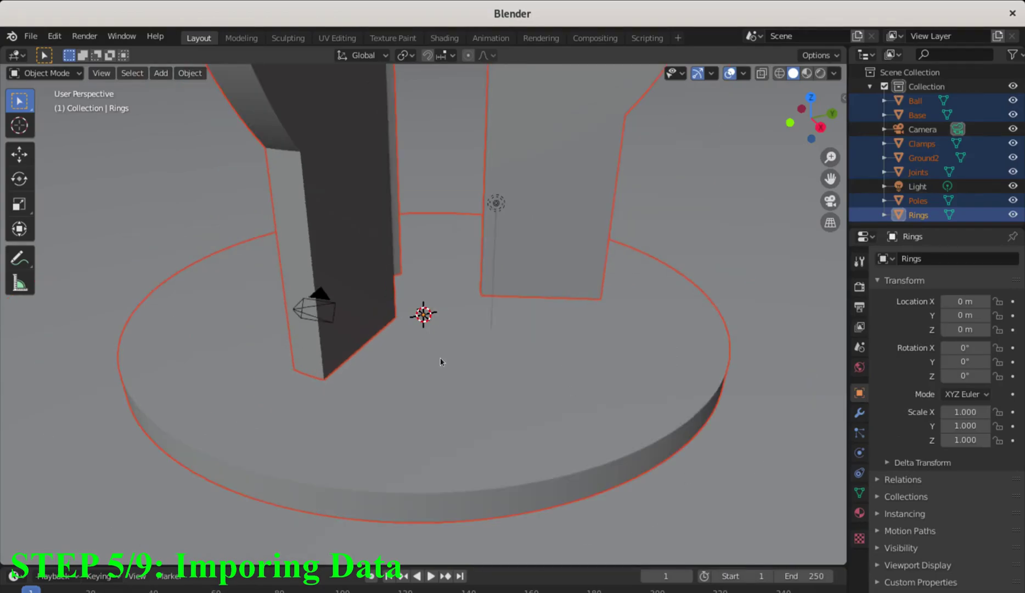
{"action": "scroll", "coordinate": [428, 358], "scroll_direction": "down", "scroll_amount": 3}
{"action": "scroll", "coordinate": [439, 360], "scroll_direction": "down", "scroll_amount": 3}
{"action": "scroll", "coordinate": [440, 361], "scroll_direction": "down", "scroll_amount": 2}
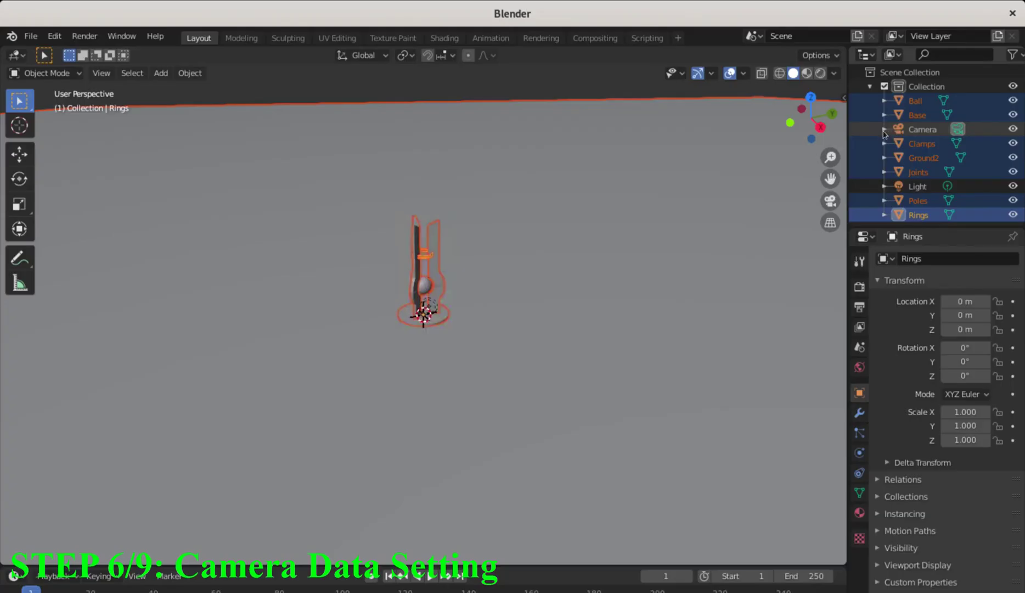
- Move the camera far from the clamp and rotate it toward the assembly
{"action": "left_click", "coordinate": [884, 129]}
{"action": "left_click", "coordinate": [913, 144]}
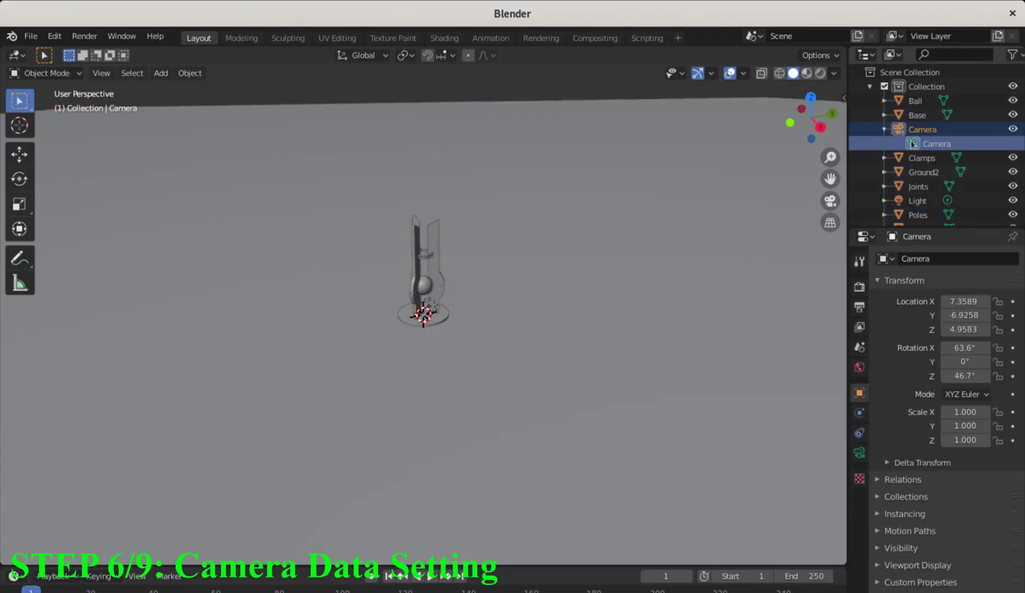
{"action": "left_click", "coordinate": [19, 155]}
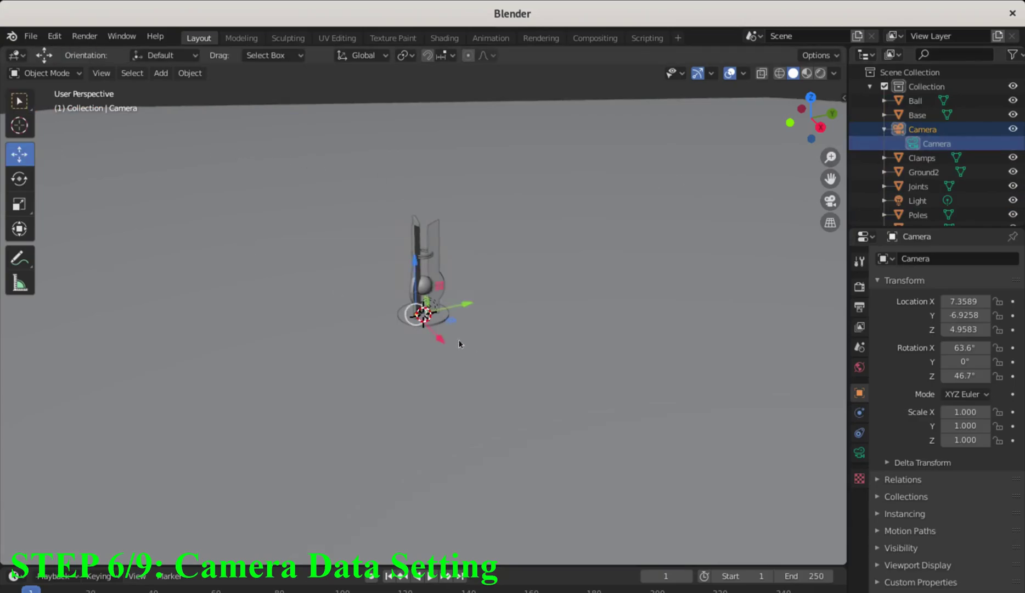
{"action": "left_click_drag", "start_coordinate": [390, 304], "coordinate": [261, 170]}
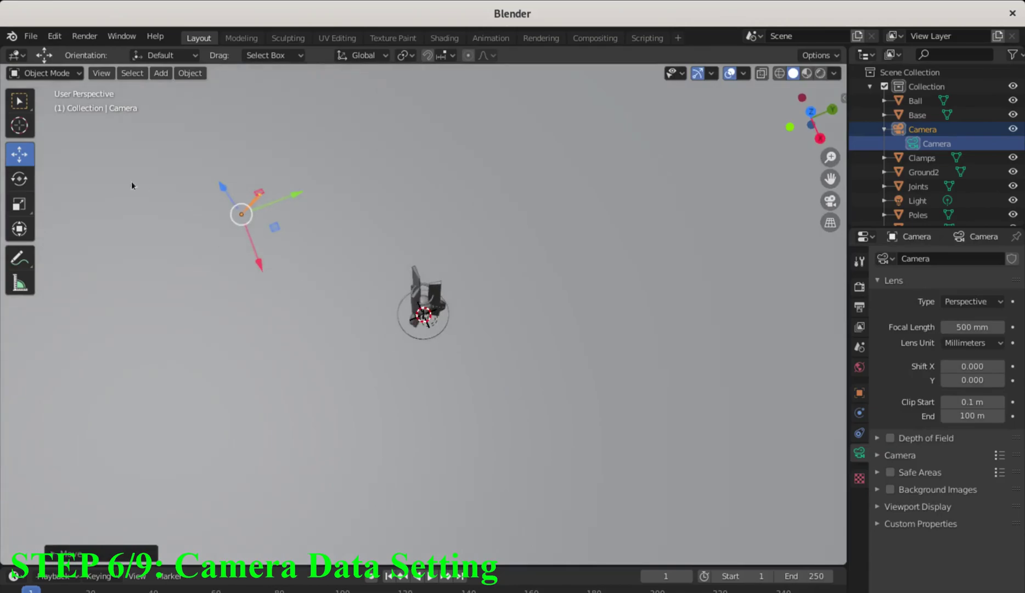
{"action": "left_click", "coordinate": [20, 178]}
{"action": "mouse_move", "coordinate": [293, 180]}
{"action": "left_mouse_down"}
{"action": "mouse_move", "coordinate": [291, 274]}
{"action": "mouse_move", "coordinate": [307, 285]}
{"action": "left_mouse_up"}
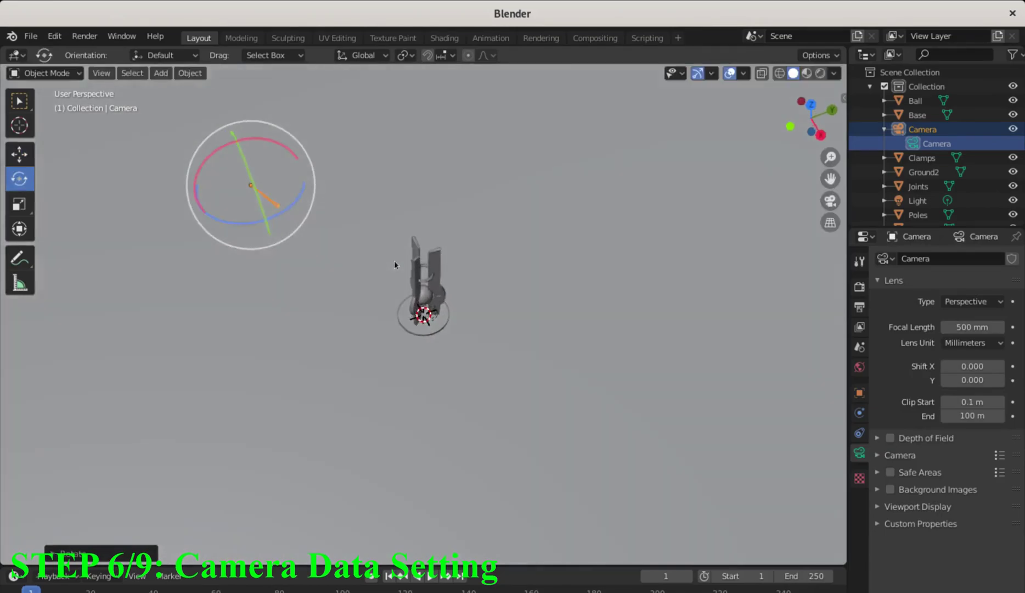
- Shift the camera down and left and tilt it to aim at the clamp
{"action": "middle_click_drag", "start_coordinate": [387, 321], "coordinate": [380, 199]}
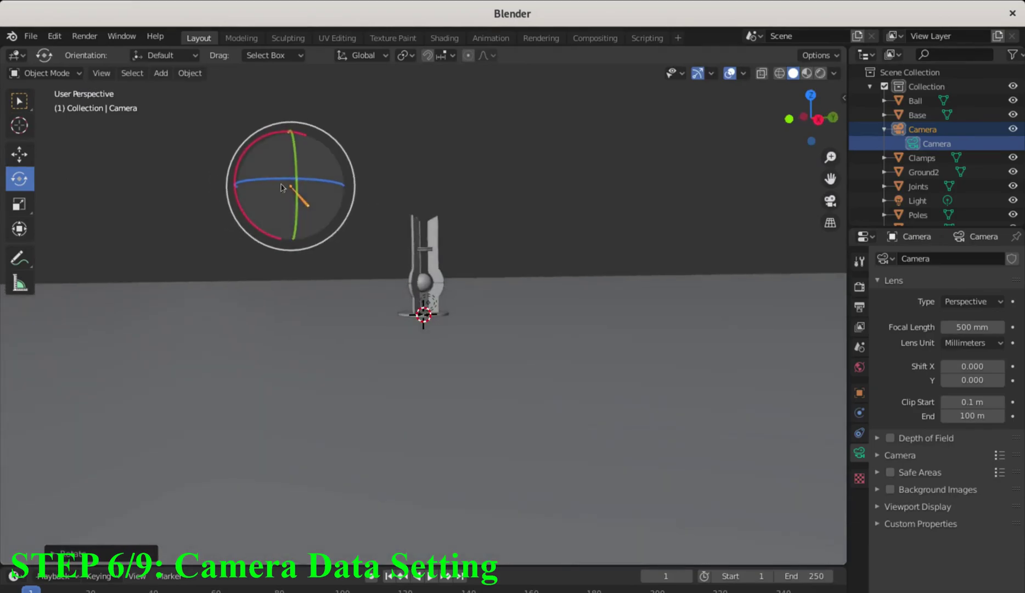
{"action": "key", "text": "shift+space"}
{"action": "key", "text": "g"}
{"action": "left_click_drag", "start_coordinate": [287, 189], "coordinate": [243, 230]}
{"action": "left_click", "coordinate": [19, 179]}
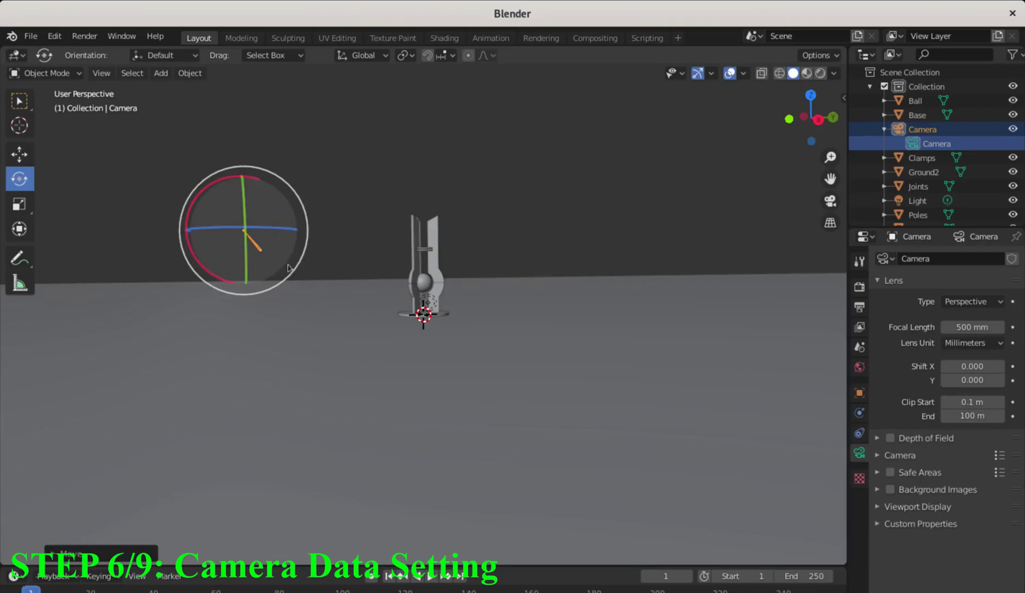
{"action": "mouse_move", "coordinate": [297, 265]}
{"action": "left_mouse_down"}
{"action": "mouse_move", "coordinate": [313, 237]}
{"action": "mouse_move", "coordinate": [307, 255]}
{"action": "left_mouse_up"}
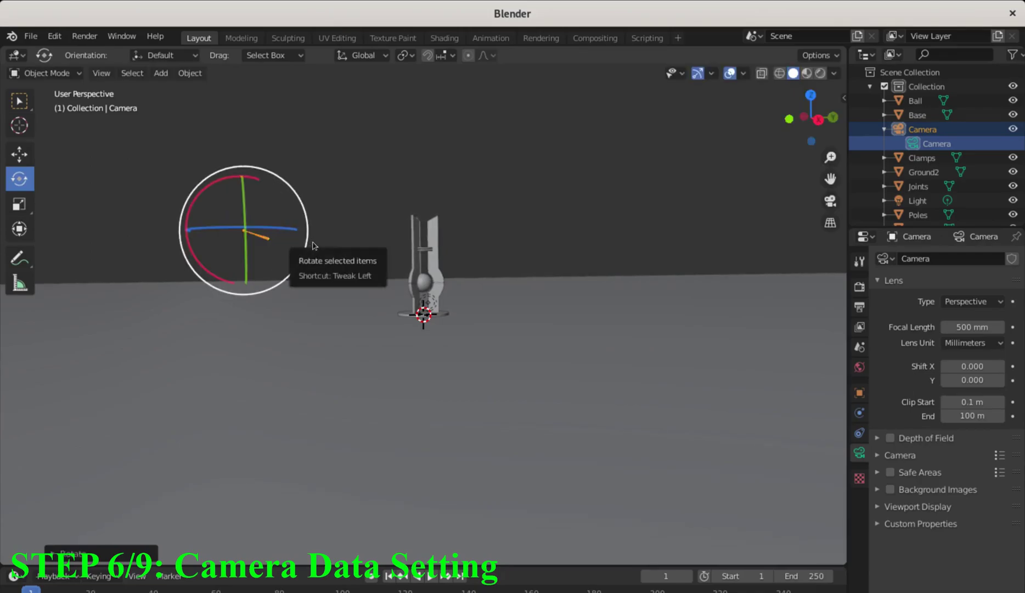
{"action": "left_click", "coordinate": [884, 129]}
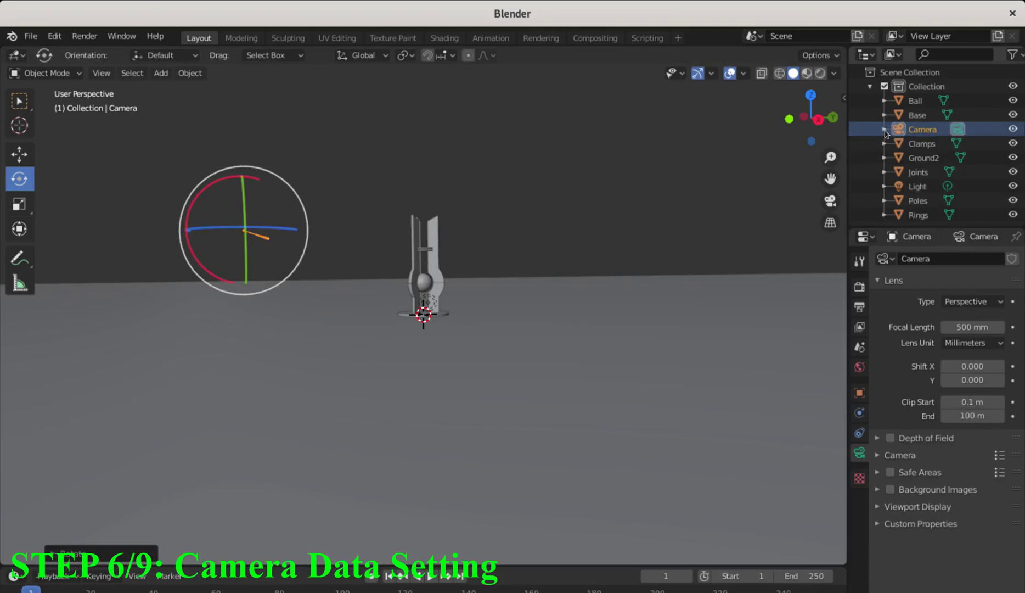
- Move the light up and out to the lower left of the clamp
{"action": "left_click", "coordinate": [884, 186]}
{"action": "left_click", "coordinate": [914, 201]}
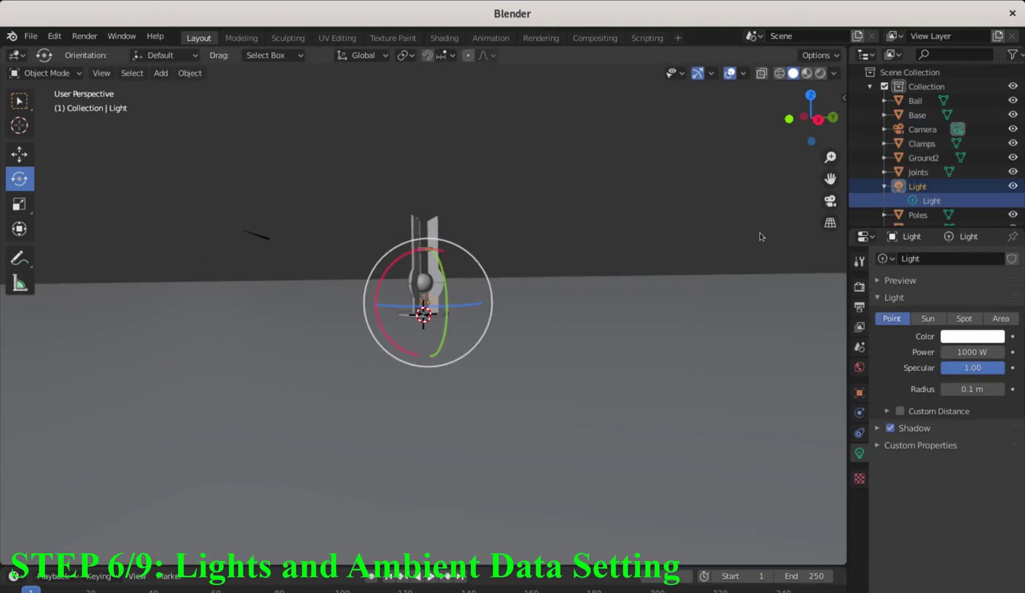
{"action": "left_click", "coordinate": [20, 154]}
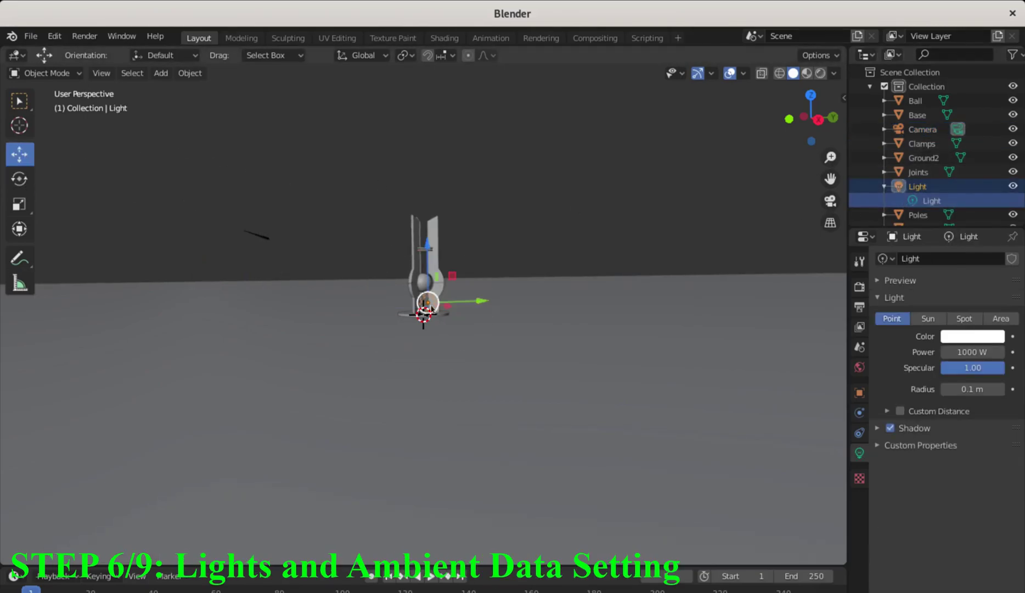
{"action": "left_click_drag", "start_coordinate": [429, 303], "coordinate": [286, 146]}
{"action": "middle_click_drag", "start_coordinate": [461, 197], "coordinate": [387, 319]}
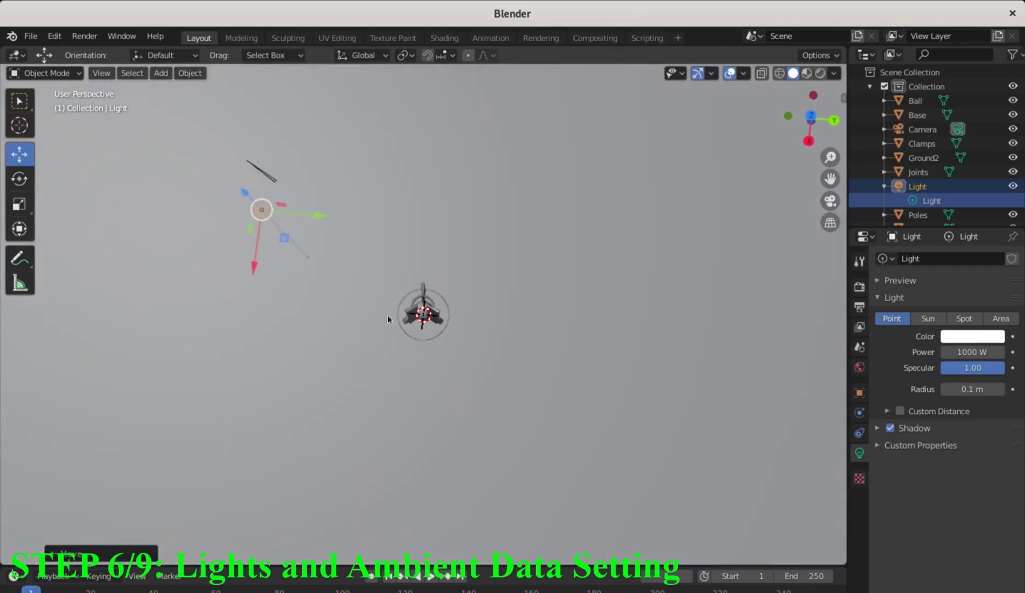
{"action": "left_click_drag", "start_coordinate": [265, 233], "coordinate": [253, 312]}
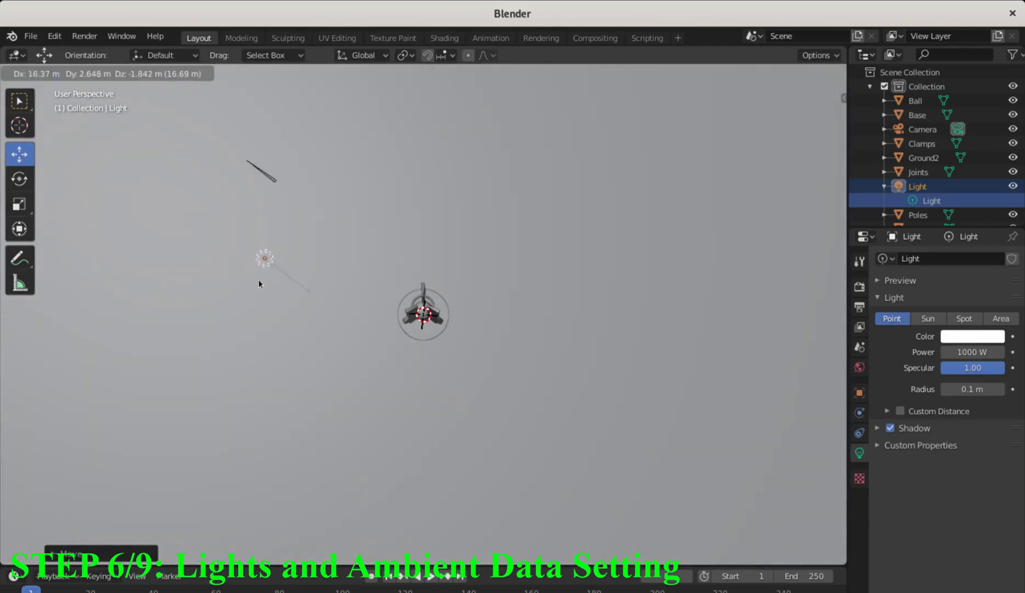
{"action": "left_click", "coordinate": [860, 393]}
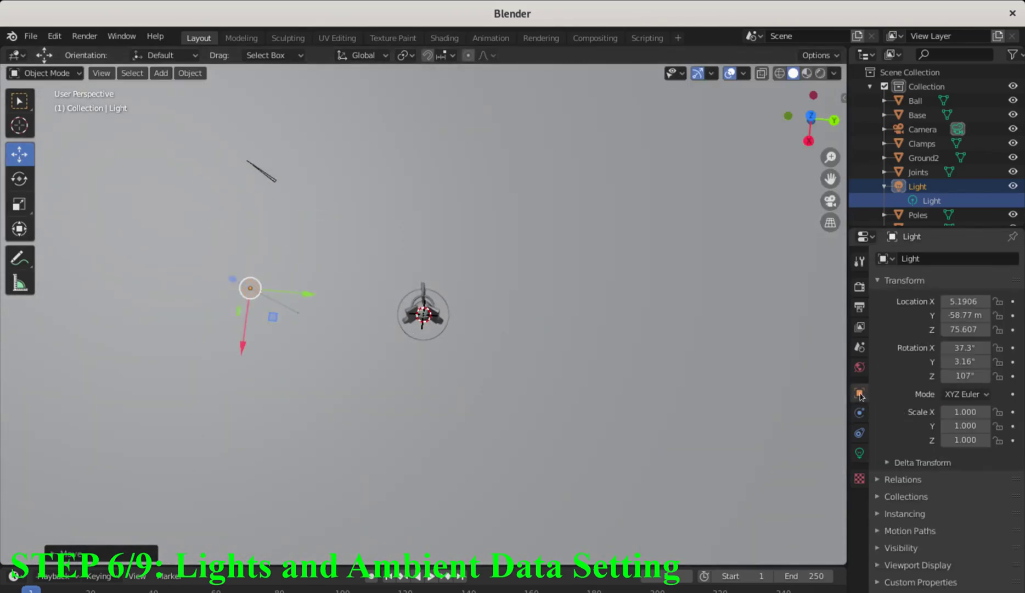
{"action": "left_click", "coordinate": [859, 453]}
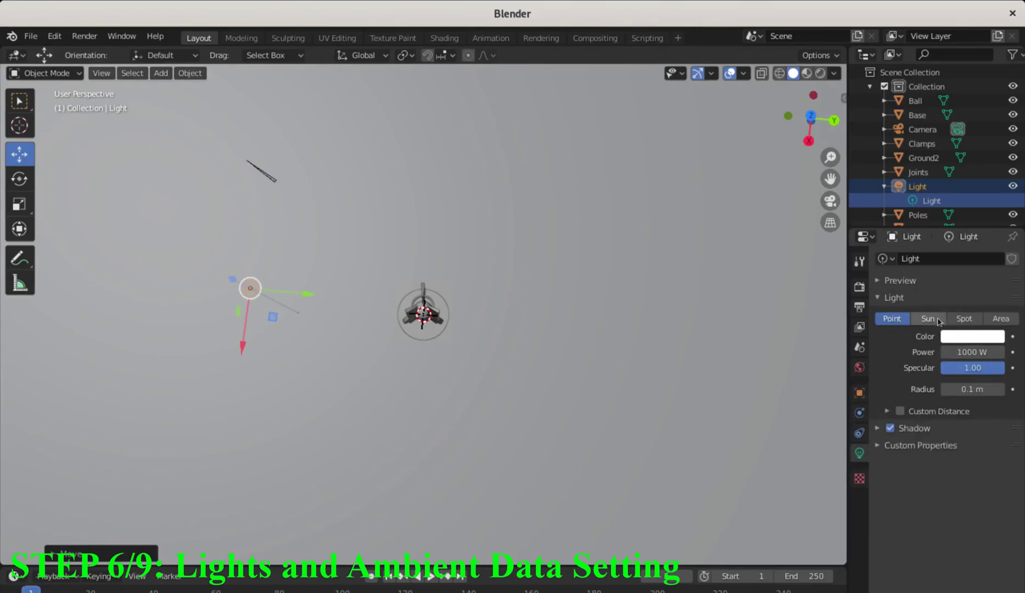
- Make the light a Sun with strength 10
{"action": "left_click", "coordinate": [937, 319]}
{"action": "left_click", "coordinate": [958, 352]}
{"action": "type", "text": "10"}
{"action": "key", "text": "Return"}
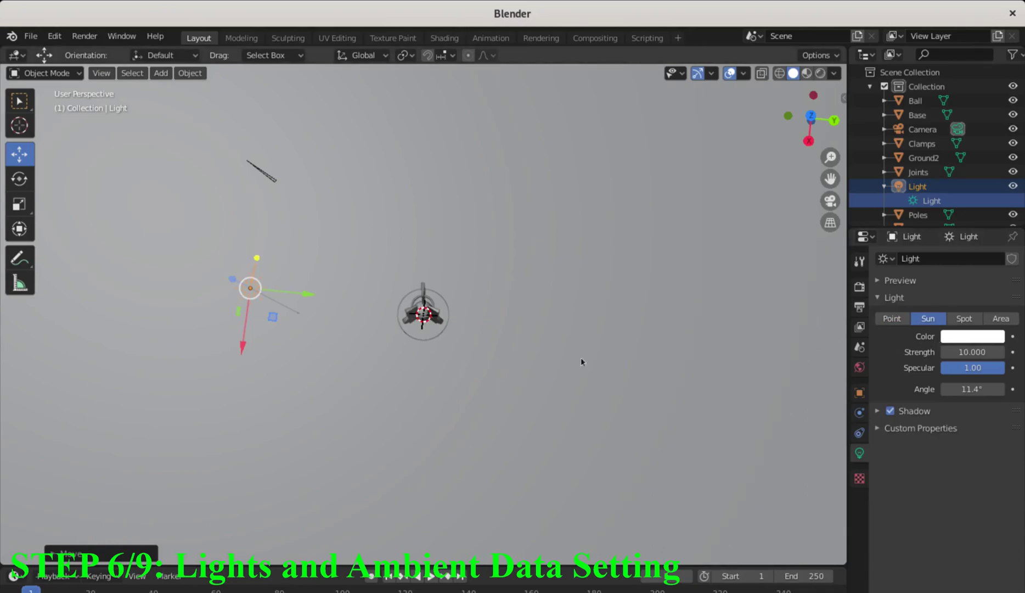
- Tilt the sun toward the assembly and orbit around to check the angle
{"action": "left_click", "coordinate": [26, 183]}
{"action": "mouse_move", "coordinate": [266, 254]}
{"action": "left_mouse_down"}
{"action": "mouse_move", "coordinate": [301, 336]}
{"action": "mouse_move", "coordinate": [273, 366]}
{"action": "left_mouse_up"}
{"action": "middle_click_drag", "start_coordinate": [414, 341], "coordinate": [448, 219]}
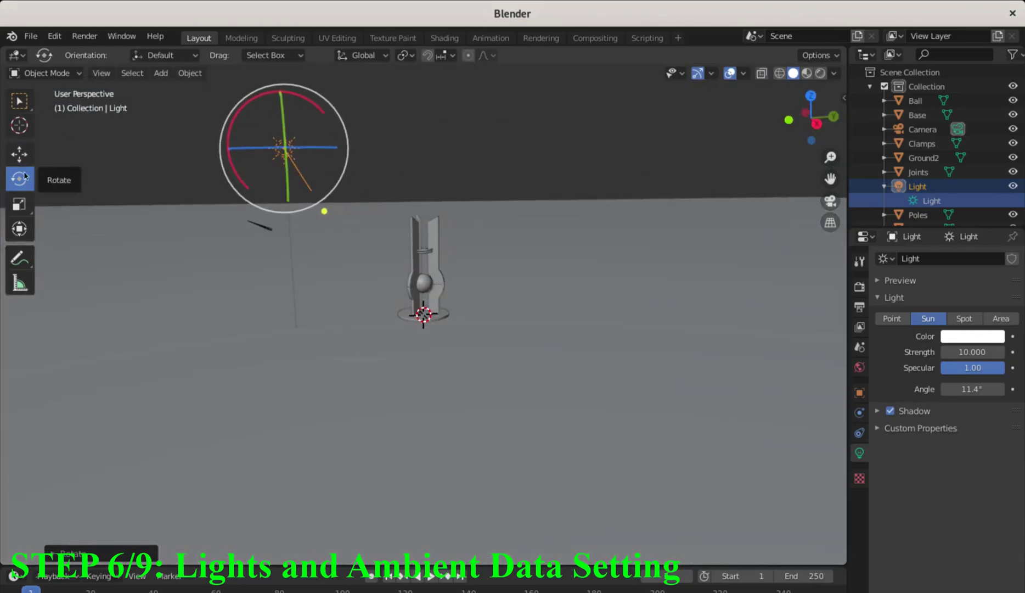
{"action": "left_click_drag", "start_coordinate": [340, 183], "coordinate": [359, 178]}
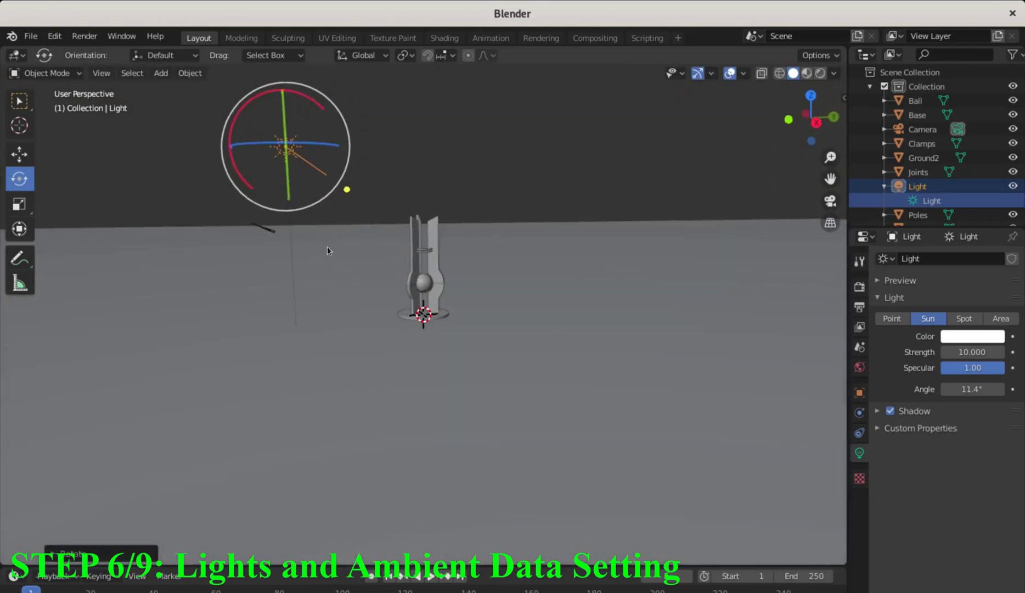
{"action": "mouse_move", "coordinate": [328, 251]}
{"action": "middle_mouse_down"}
{"action": "mouse_move", "coordinate": [343, 224]}
{"action": "mouse_move", "coordinate": [489, 318]}
{"action": "mouse_move", "coordinate": [548, 301]}
{"action": "mouse_move", "coordinate": [503, 267]}
{"action": "mouse_move", "coordinate": [575, 249]}
{"action": "middle_mouse_up"}
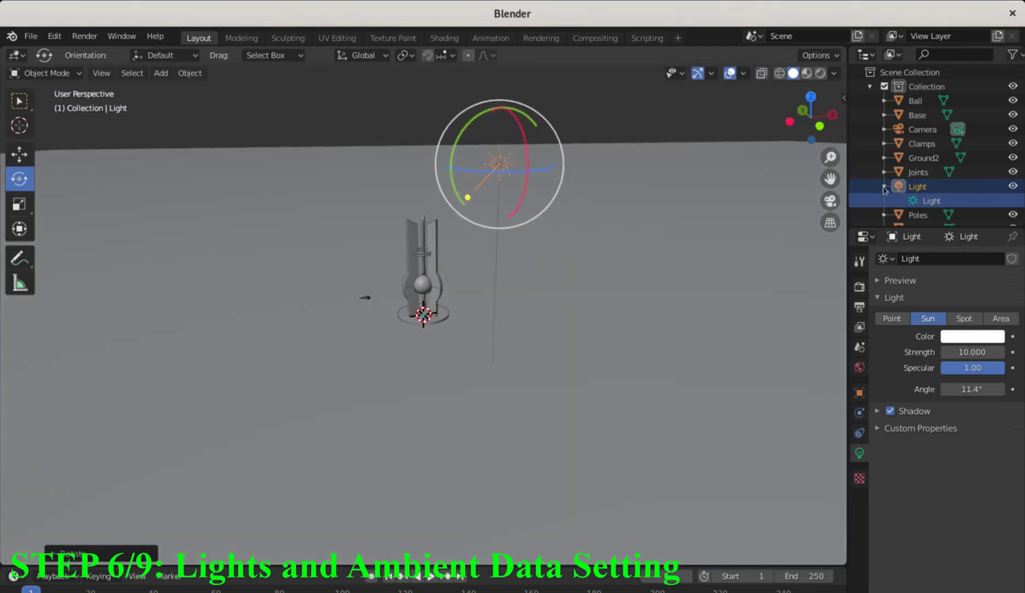
- Change the camera lens from 500 mm to 30 mm and switch to the Camera viewpoint
{"action": "left_click", "coordinate": [884, 129]}
{"action": "left_click", "coordinate": [911, 144]}
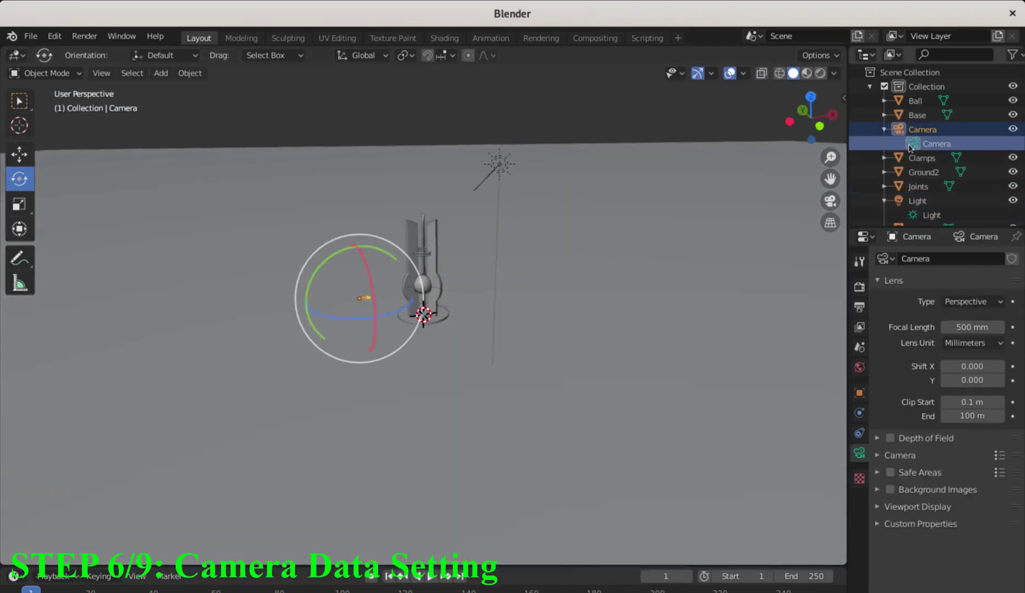
{"action": "left_click", "coordinate": [972, 326]}
{"action": "key", "text": "BackSpace"}
{"action": "key", "text": "BackSpace"}
{"action": "key", "text": "BackSpace"}
{"action": "type", "text": "3"}
{"action": "key", "text": "Return"}
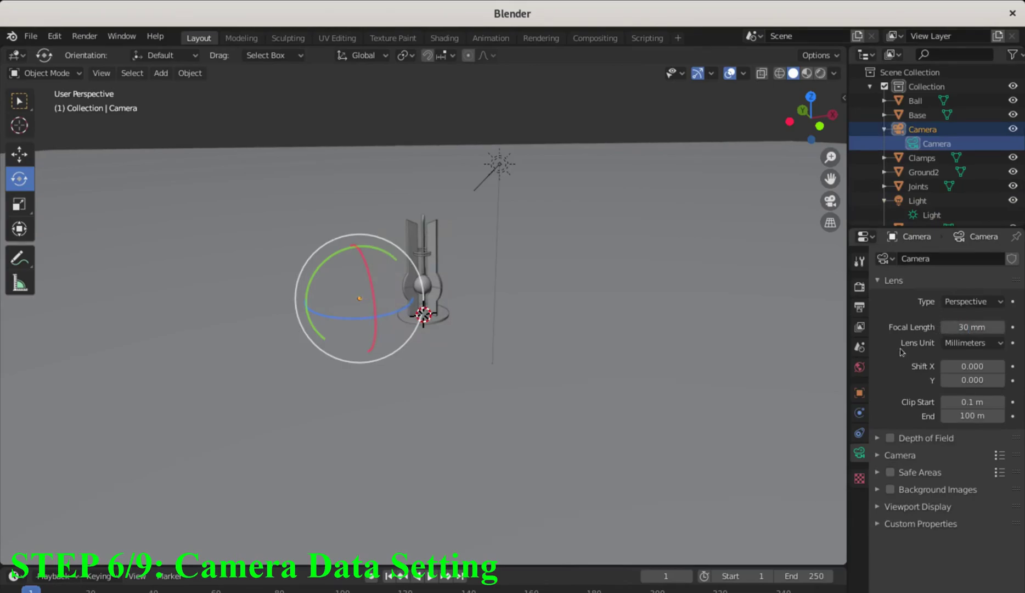
{"action": "left_click", "coordinate": [102, 76]}
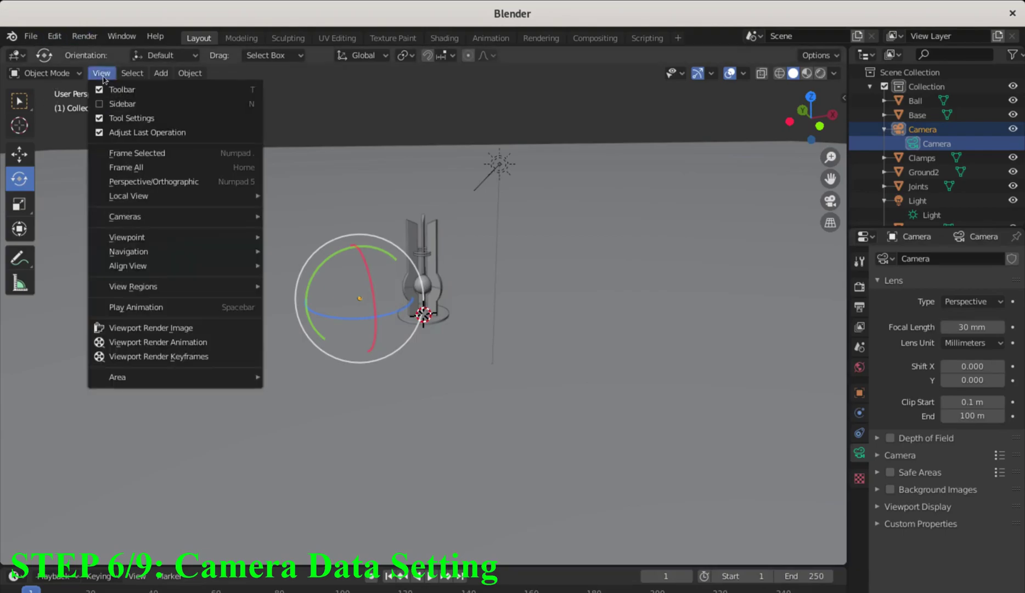
{"action": "left_click", "coordinate": [309, 236]}
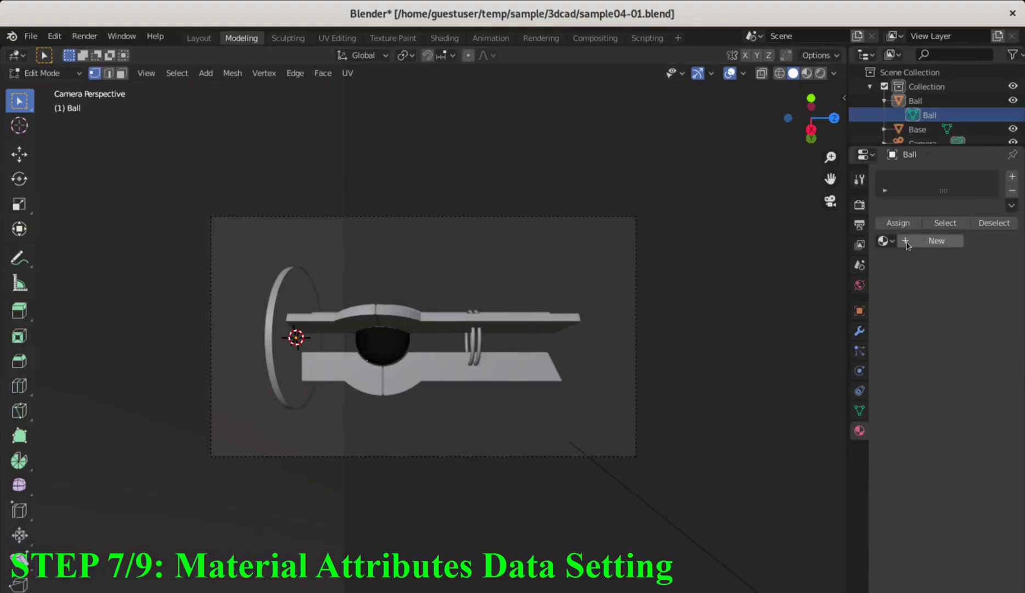
- Name the Ball's new material Mat-Ball and make it an Anisotropic BSDF shader
{"action": "double_click", "coordinate": [945, 180]}
{"action": "type", "text": "Mat-Ba"}
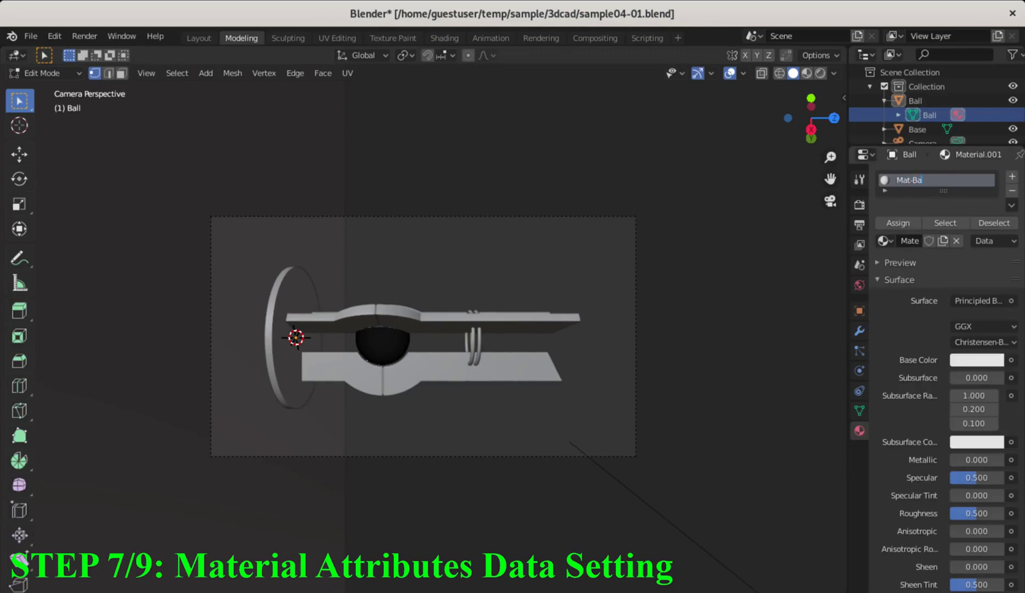
{"action": "key", "text": "Return"}
{"action": "left_click", "coordinate": [979, 300]}
{"action": "left_click", "coordinate": [900, 347]}
- Give Mat-Ball a dark colour (red and green 0.033, plus a blue value) and roughness 0.21
{"action": "left_click", "coordinate": [961, 345]}
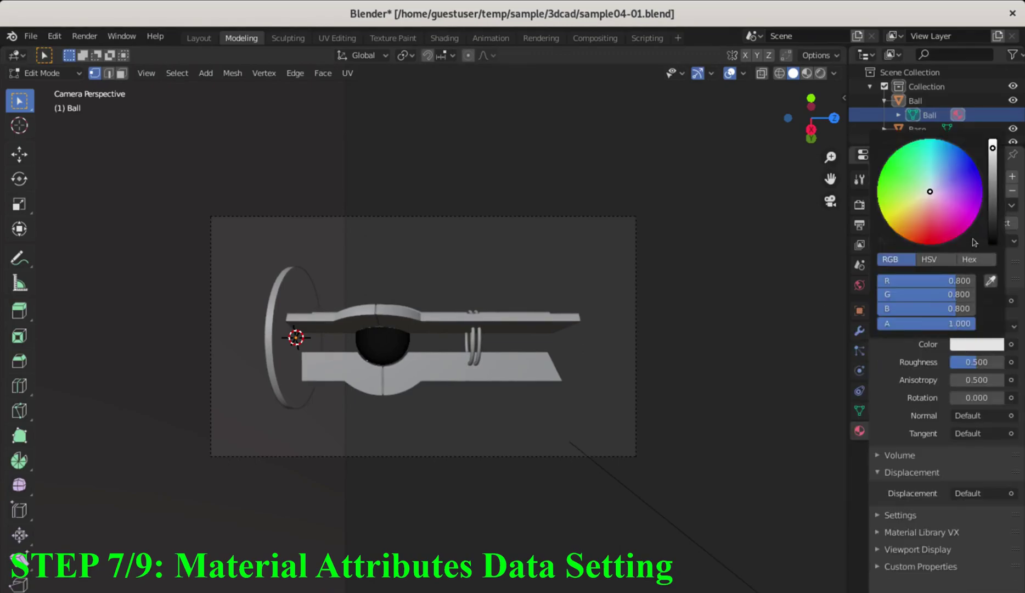
{"action": "left_click", "coordinate": [952, 280]}
{"action": "key", "text": "Return"}
{"action": "left_click", "coordinate": [946, 295]}
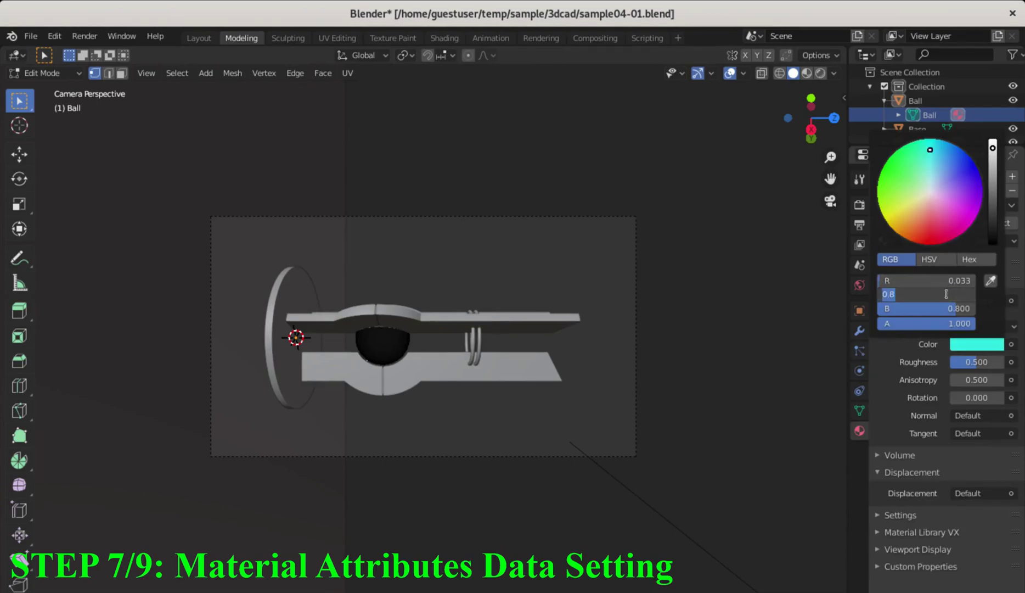
{"action": "type", "text": "33"}
{"action": "key", "text": "Return"}
{"action": "left_click", "coordinate": [942, 306]}
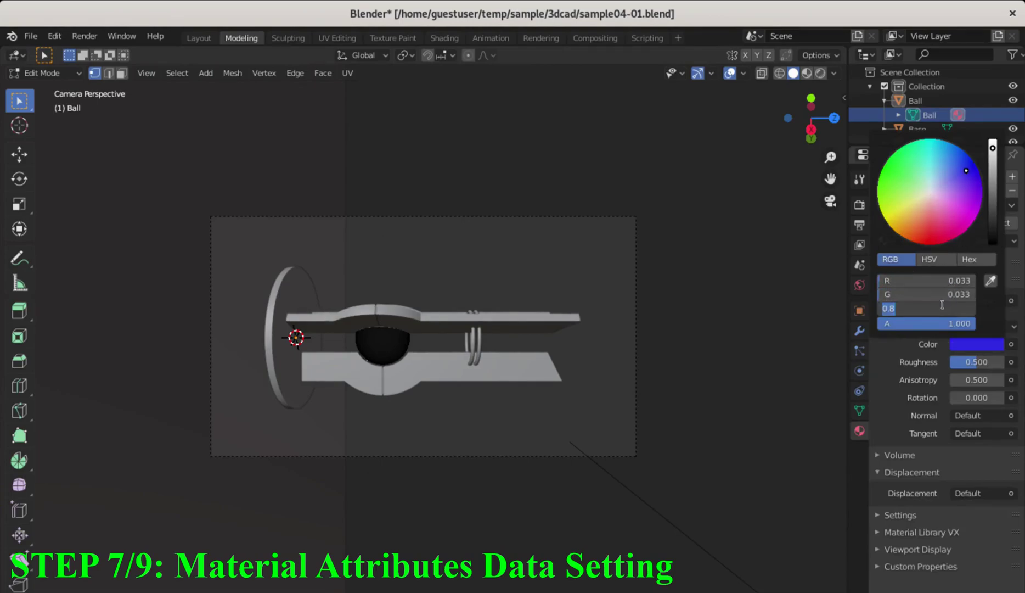
{"action": "type", "text": "0.03"}
{"action": "key", "text": "Return"}
{"action": "left_click", "coordinate": [975, 360]}
{"action": "type", "text": "0.210"}
{"action": "key", "text": "Return"}
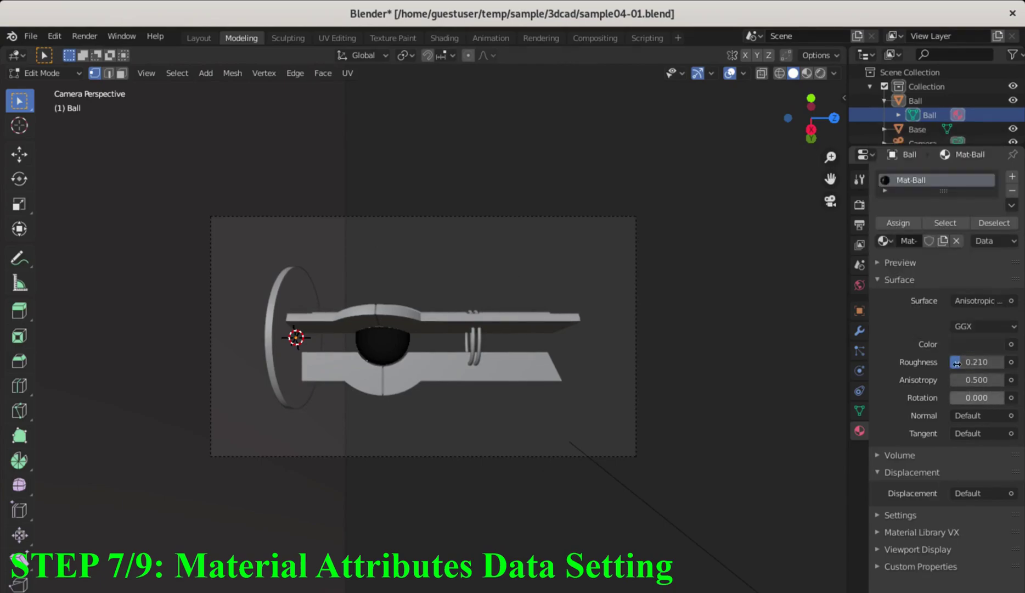
- Render an image of the camera view with Cycles
{"action": "left_click", "coordinate": [860, 202]}
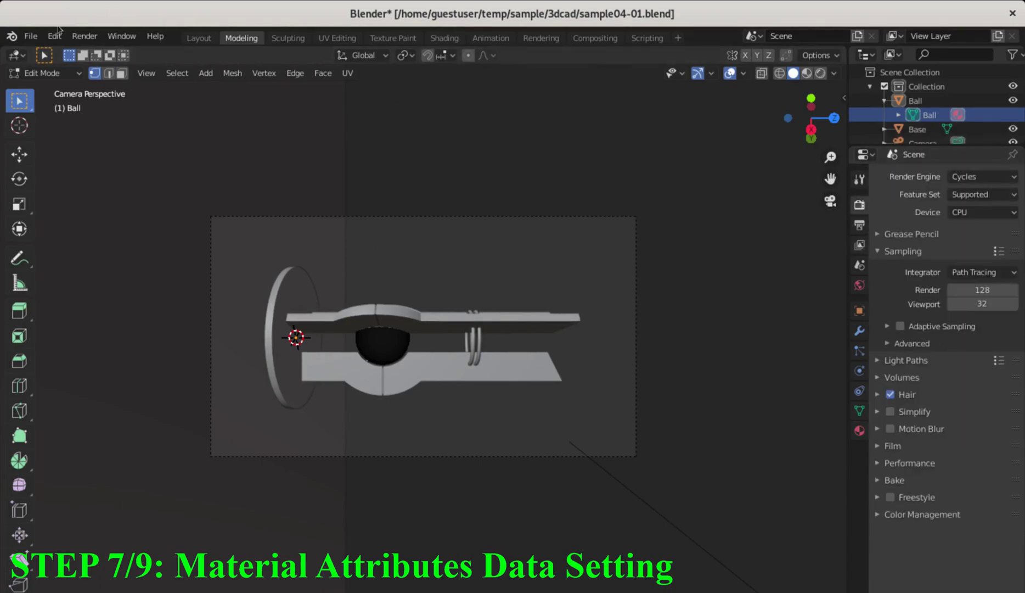
{"action": "left_click", "coordinate": [84, 36]}
{"action": "left_click", "coordinate": [102, 50]}
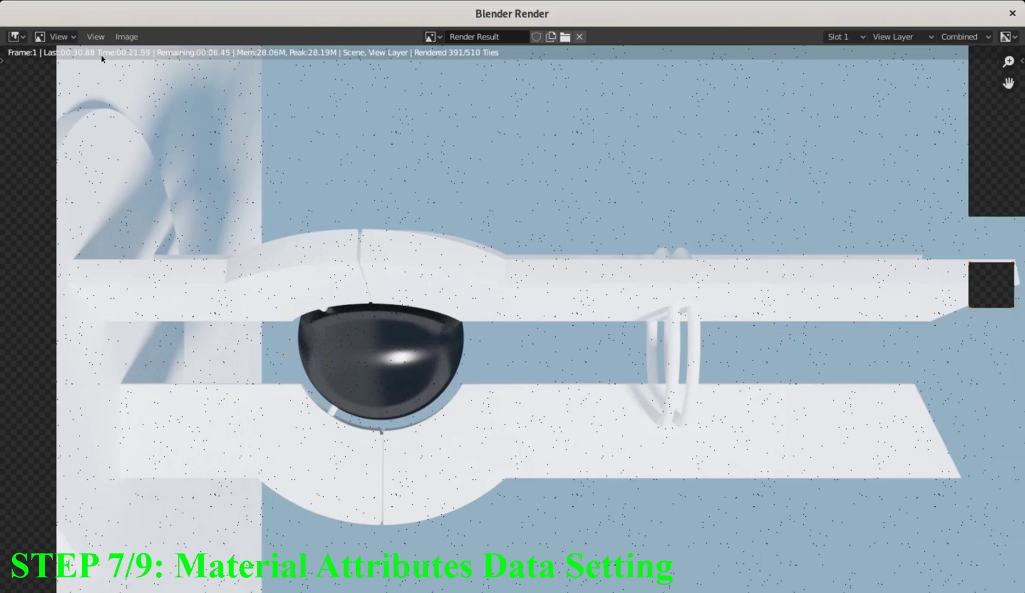
- Re-render the clamp assembly with all its materials, close the render, and select the Poles object
{"action": "key", "text": "Escape"}
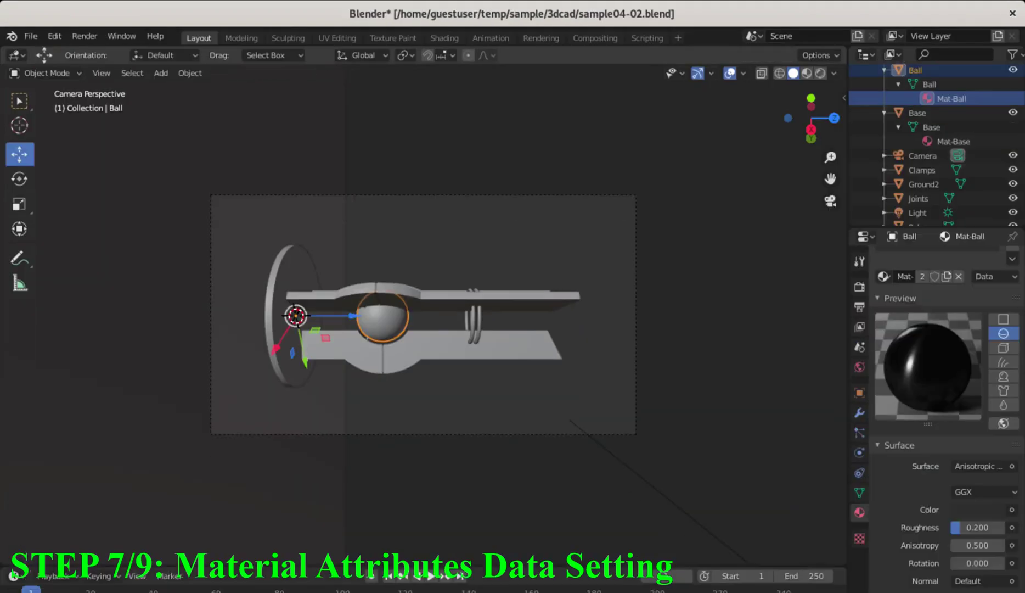
{"action": "left_click", "coordinate": [84, 35]}
{"action": "left_click", "coordinate": [102, 53]}
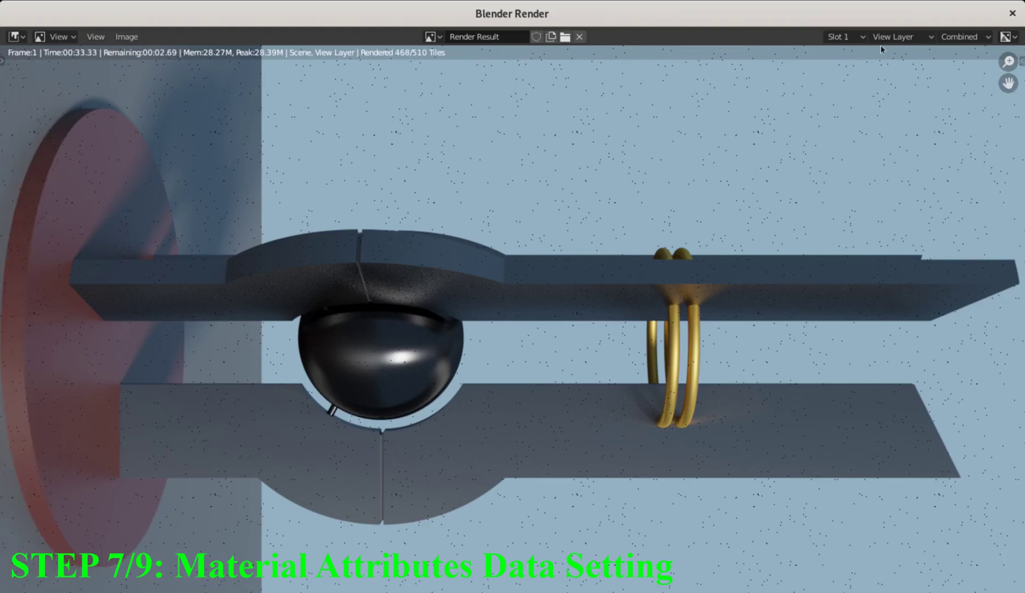
{"action": "left_click", "coordinate": [1012, 13]}
{"action": "scroll", "coordinate": [1018, 210], "scroll_direction": "down", "scroll_amount": 2}
{"action": "left_click", "coordinate": [883, 198]}
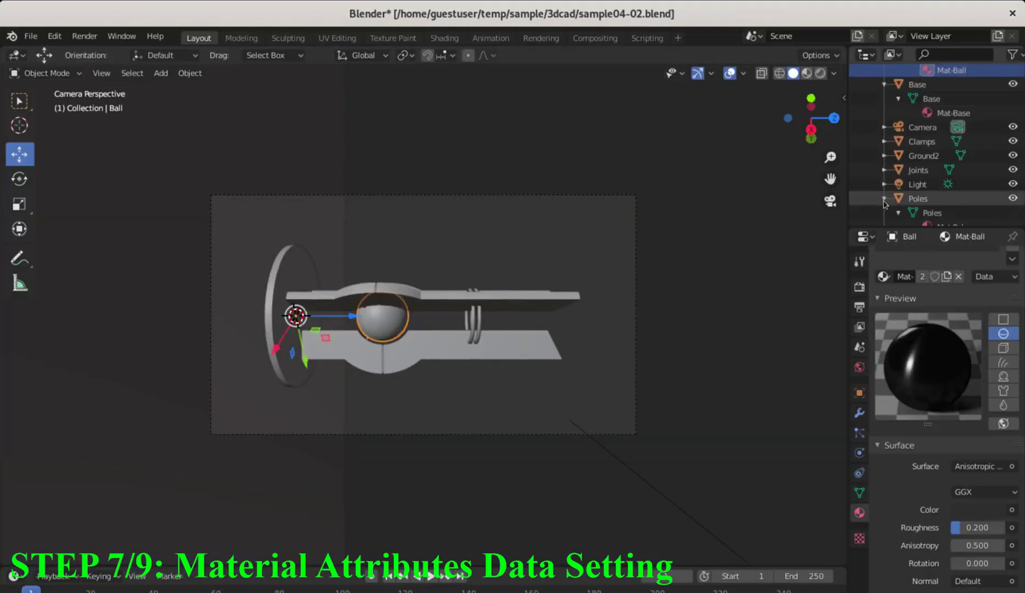
- Brighten the Mat-Poles colour and render the scene to check the poles
{"action": "left_click", "coordinate": [917, 198]}
{"action": "left_click", "coordinate": [977, 510]}
{"action": "left_click_drag", "start_coordinate": [994, 366], "coordinate": [993, 337]}
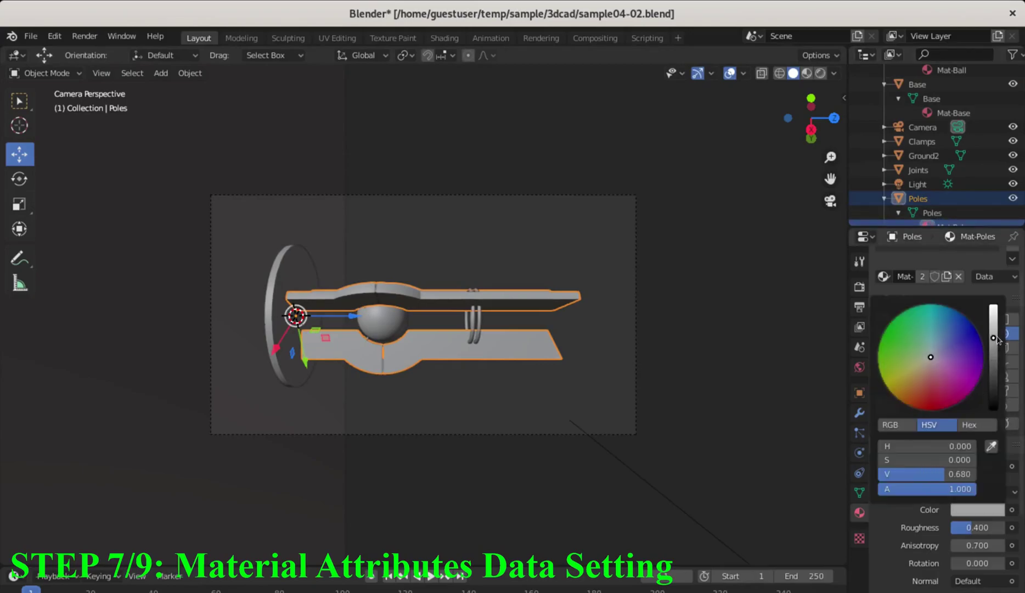
{"action": "left_click", "coordinate": [84, 35]}
{"action": "left_click", "coordinate": [110, 71]}
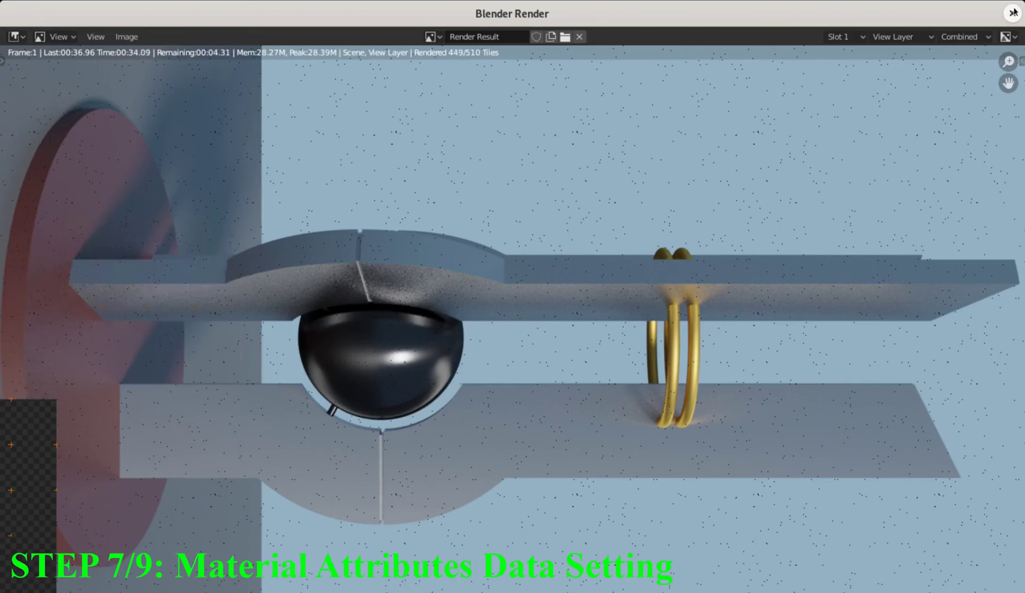
{"action": "left_click", "coordinate": [1012, 12]}
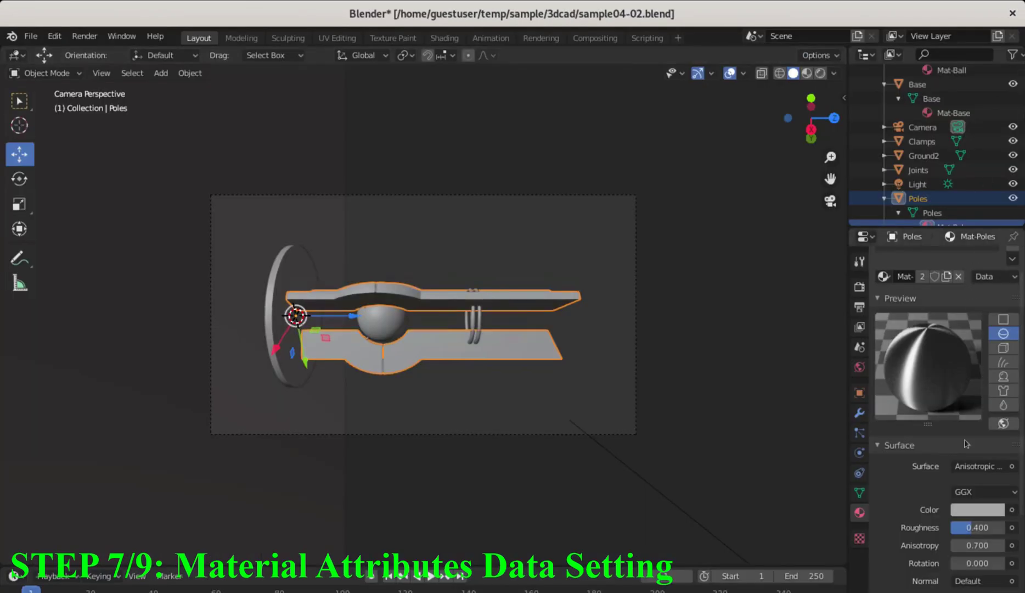
- Set the Mat-Poles roughness to 0.25 and render again
{"action": "left_click", "coordinate": [968, 527]}
{"action": "key", "text": "Return"}
{"action": "left_click", "coordinate": [85, 35]}
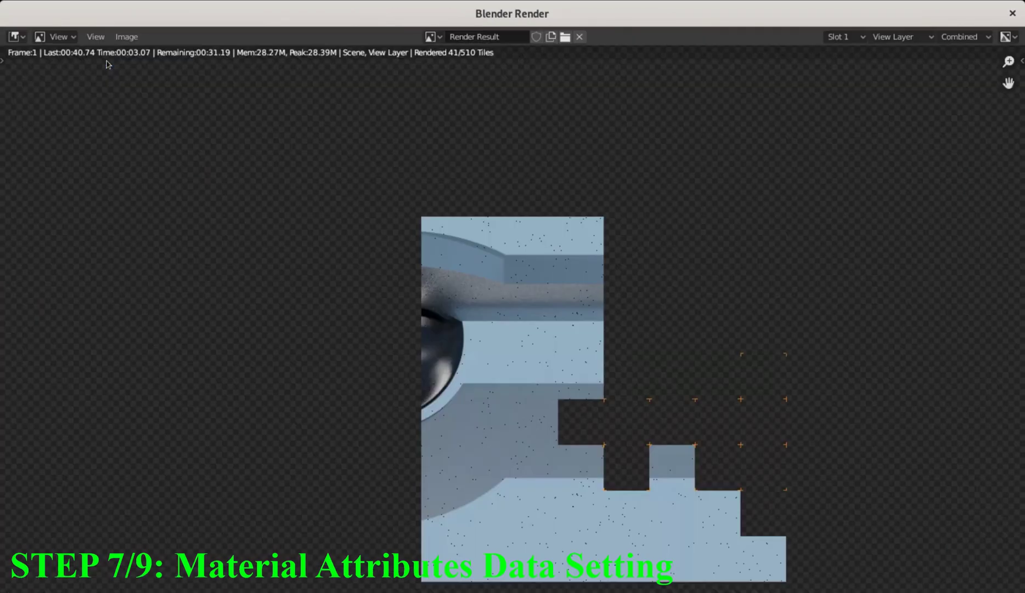